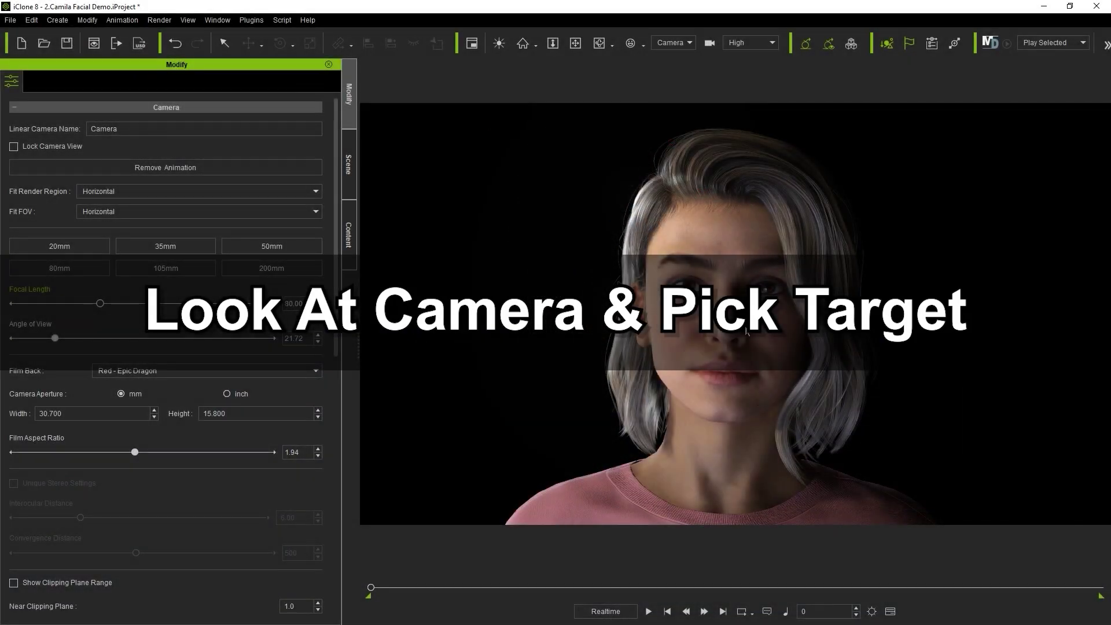
# Set the camera as the selected character's look-at target.
pyautogui.click(744, 332)
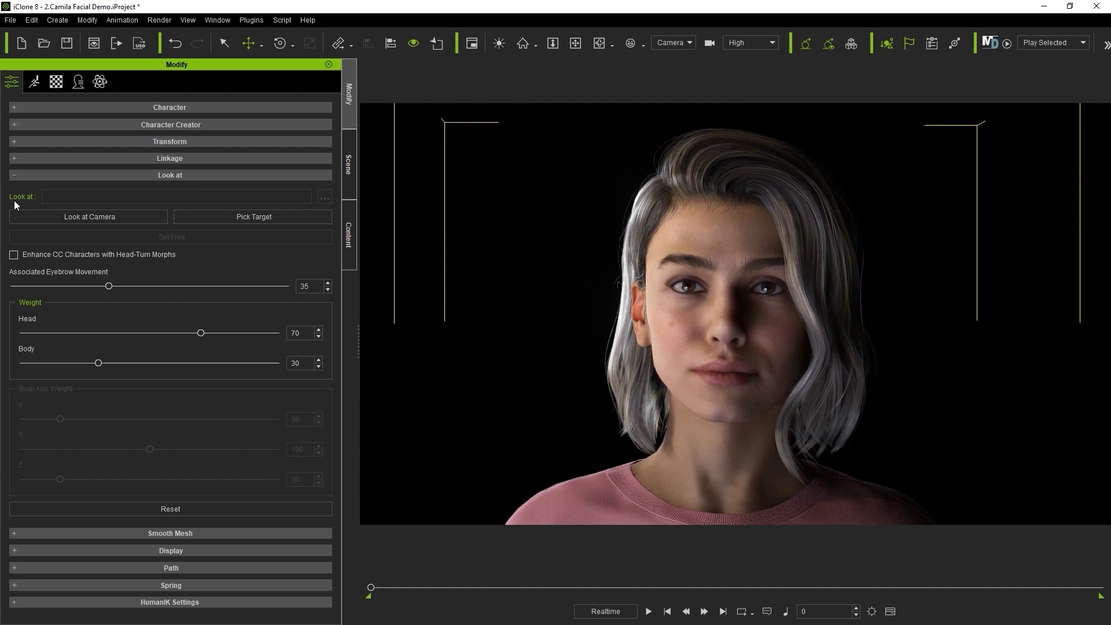
pyautogui.click(261, 216)
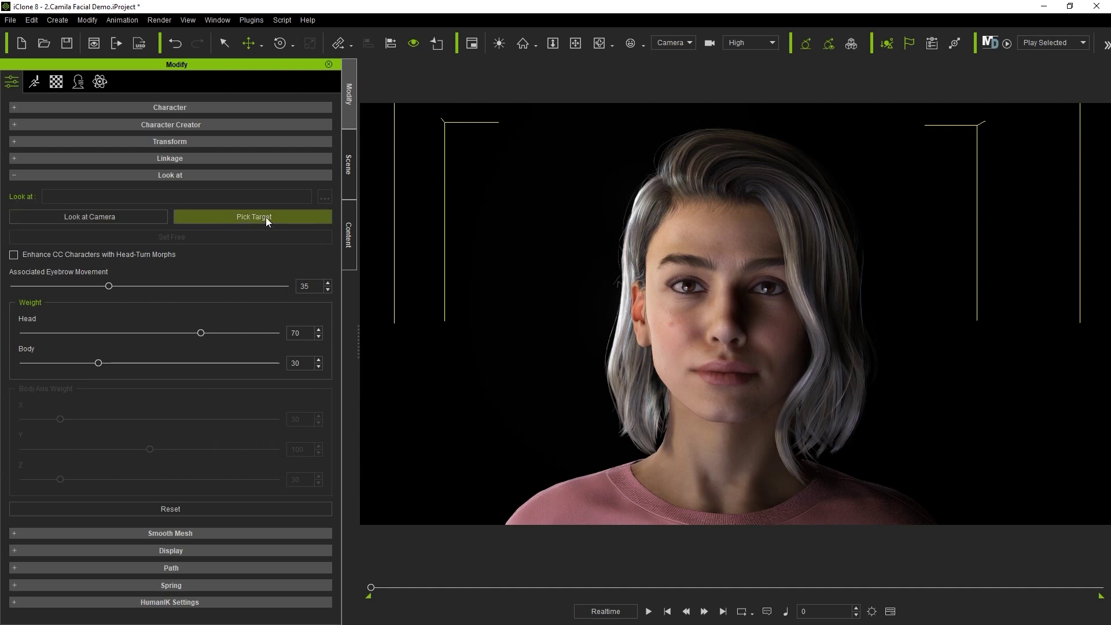
pyautogui.click(134, 212)
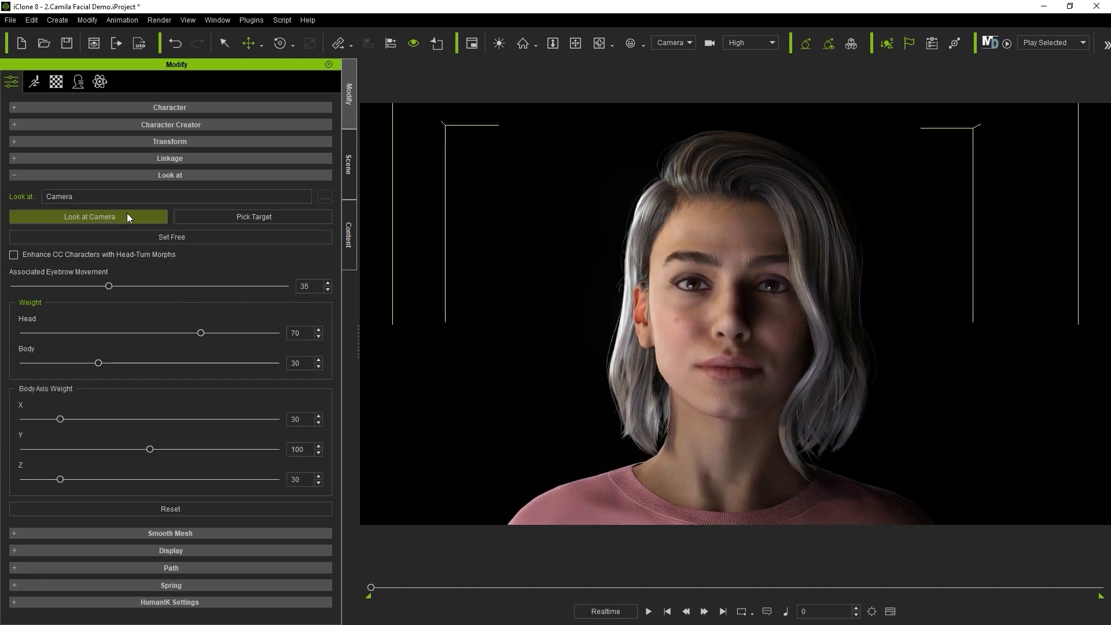
# Deselect her and orbit the view to check her head following the camera.
pyautogui.click(425, 201)
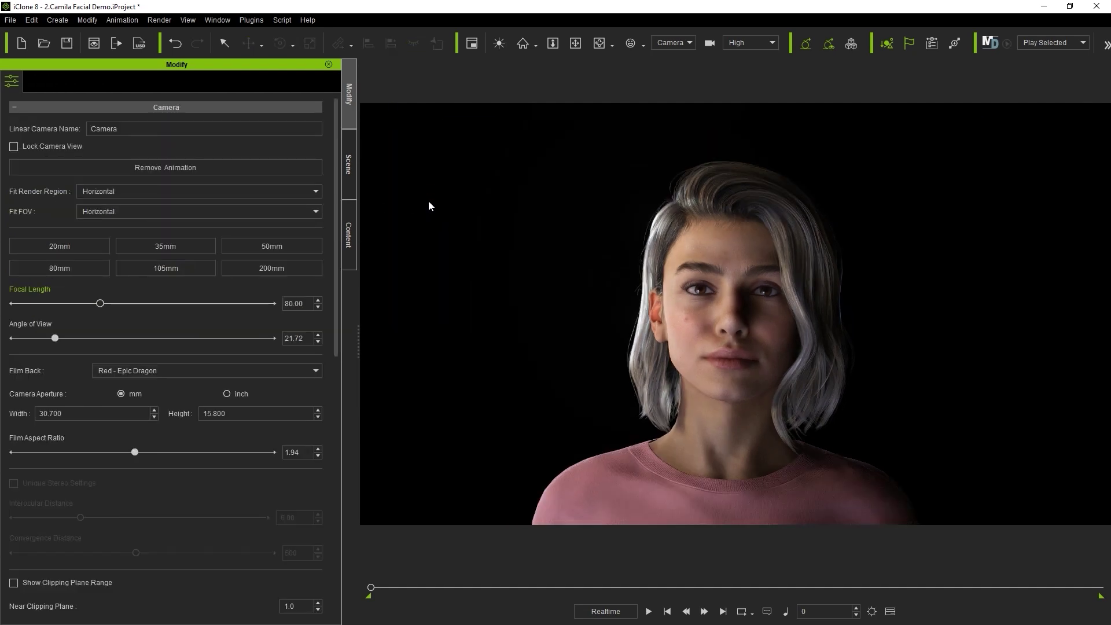
pyautogui.moveTo(428, 206); pyautogui.dragTo(898, 193)
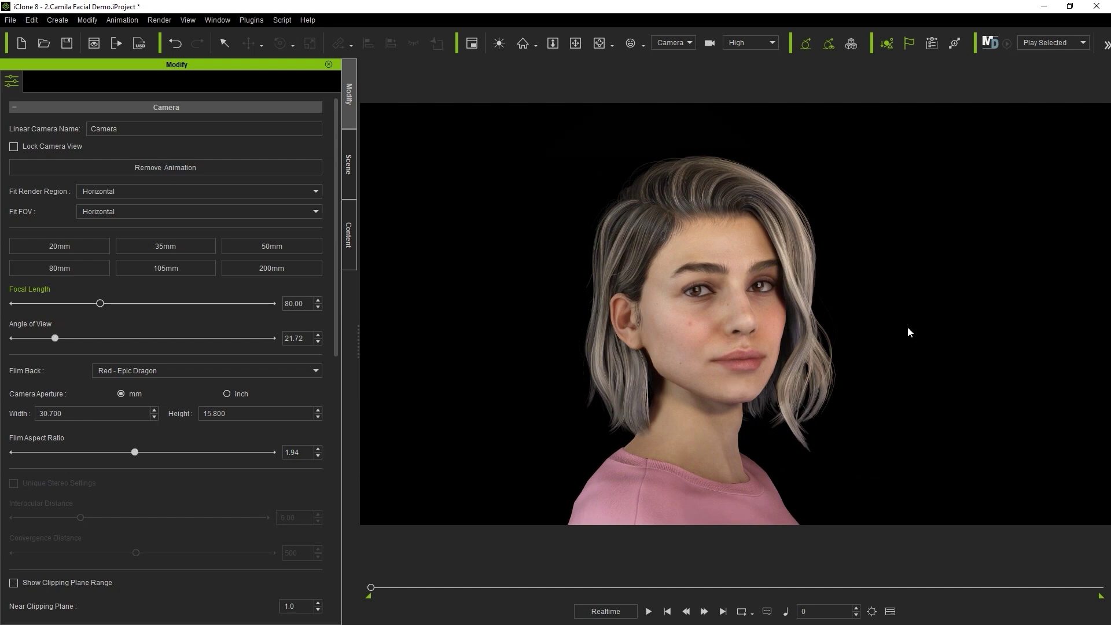
pyautogui.moveTo(899, 315)
pyautogui.mouseDown()
pyautogui.moveTo(754, 151)
pyautogui.moveTo(780, 451)
pyautogui.moveTo(403, 289)
pyautogui.moveTo(986, 350)
pyautogui.moveTo(549, 298)
pyautogui.mouseUp()
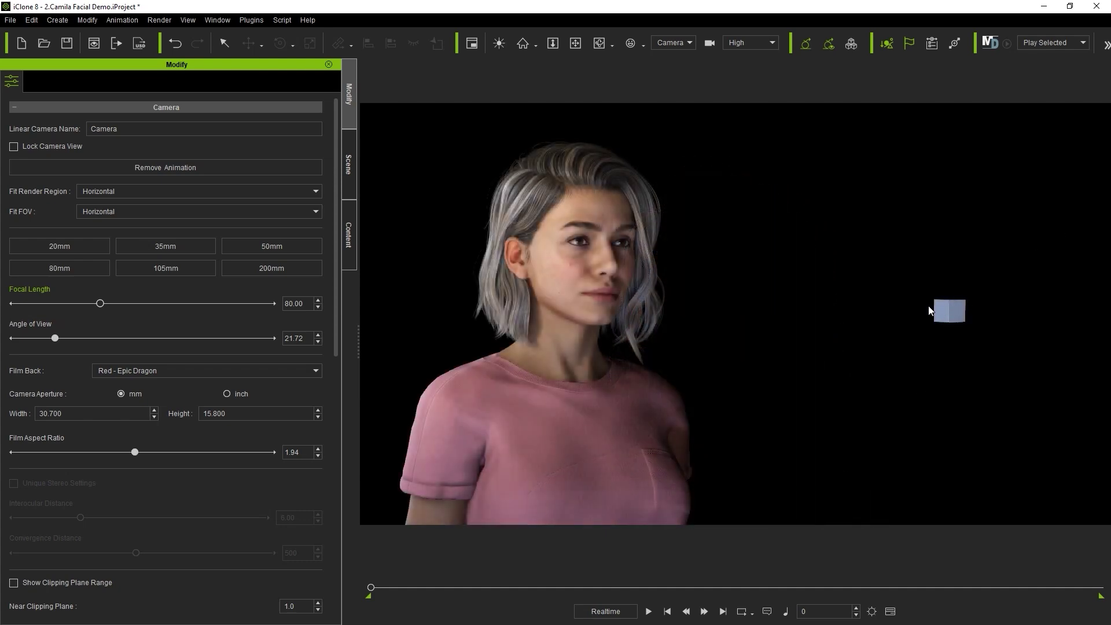
# Pick the cube ChamferBox001 as the character's look-at target.
pyautogui.click(559, 273)
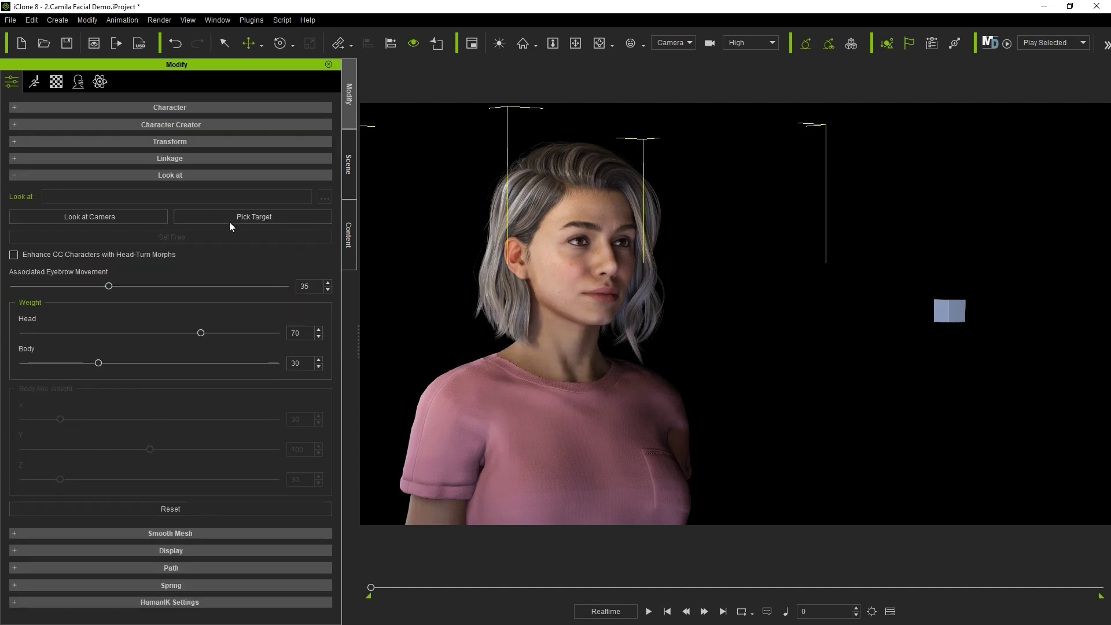
pyautogui.click(253, 219)
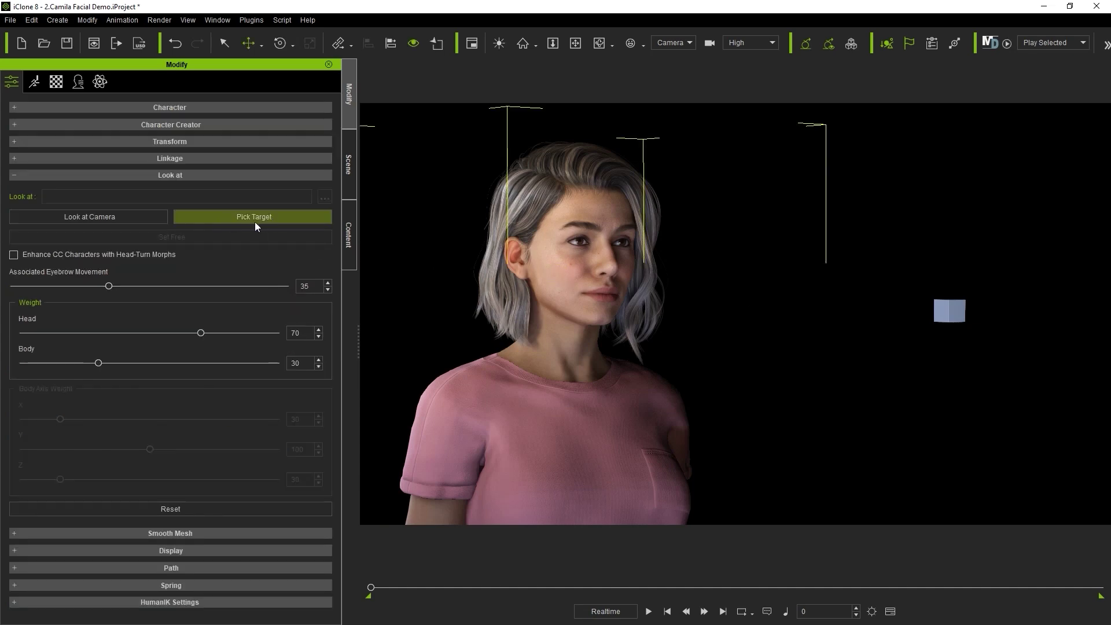
pyautogui.click(951, 309)
# Move the cube around the scene so her head and gaze follow it.
pyautogui.click(951, 310)
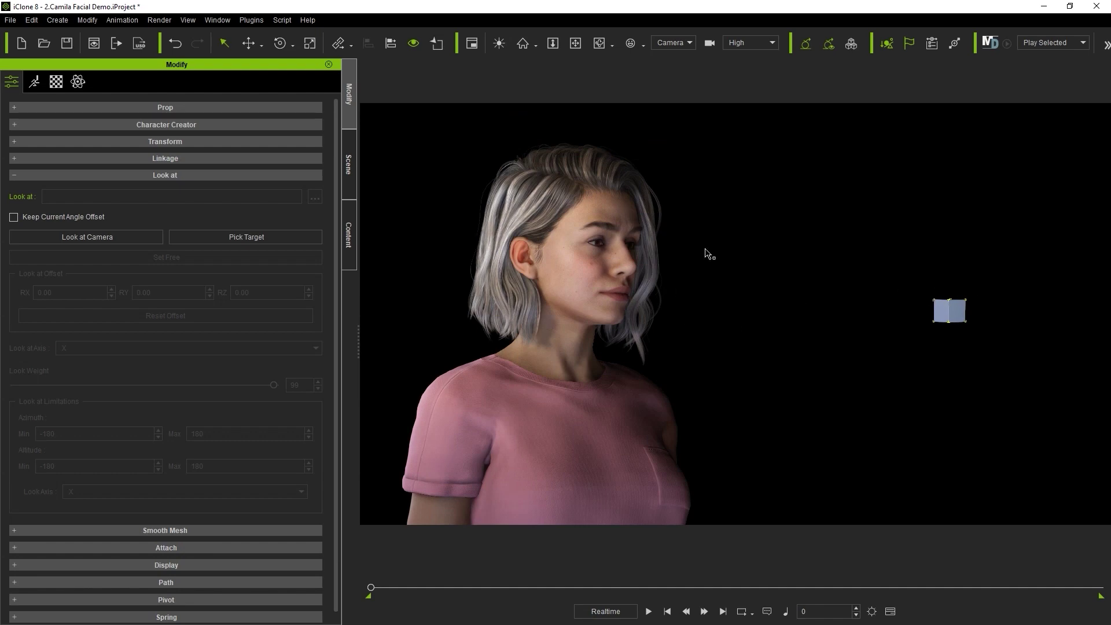
pyautogui.moveTo(968, 304)
pyautogui.mouseDown()
pyautogui.moveTo(1024, 127)
pyautogui.moveTo(523, 41)
pyautogui.moveTo(460, 521)
pyautogui.mouseUp()
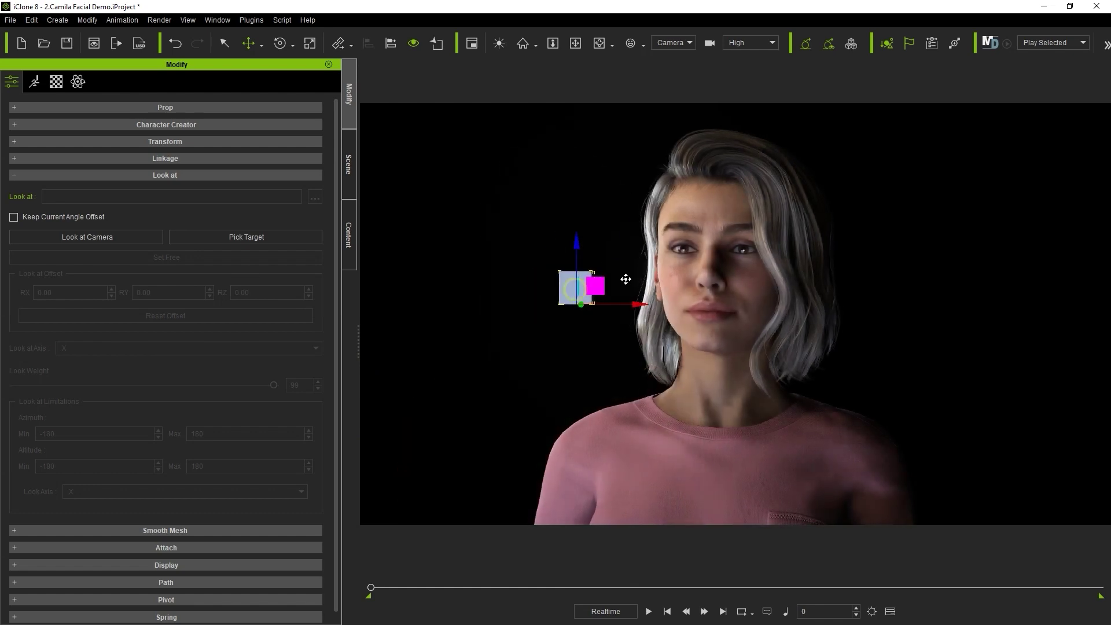
pyautogui.moveTo(578, 286)
pyautogui.mouseDown()
pyautogui.moveTo(933, 152)
pyautogui.moveTo(417, 139)
pyautogui.moveTo(1051, 473)
pyautogui.moveTo(481, 494)
pyautogui.moveTo(408, 508)
pyautogui.moveTo(458, 451)
pyautogui.moveTo(917, 268)
pyautogui.moveTo(409, 322)
pyautogui.moveTo(1060, 506)
pyautogui.moveTo(597, 255)
pyautogui.mouseUp()
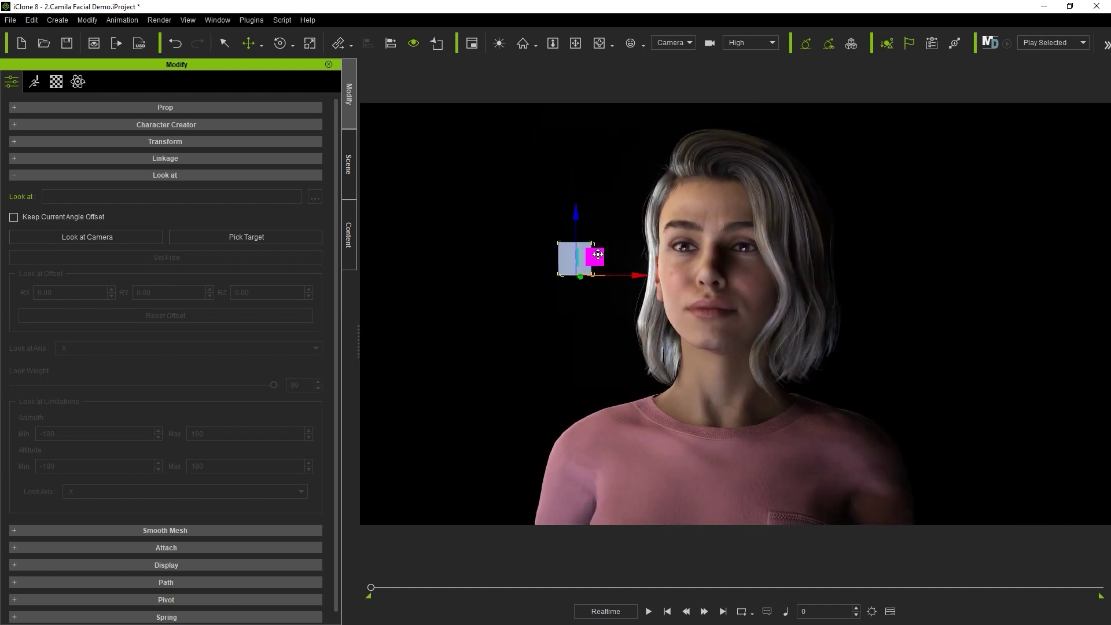
# Turn her look-at Head weight down to 0 and lower the Body weight.
pyautogui.click(741, 223)
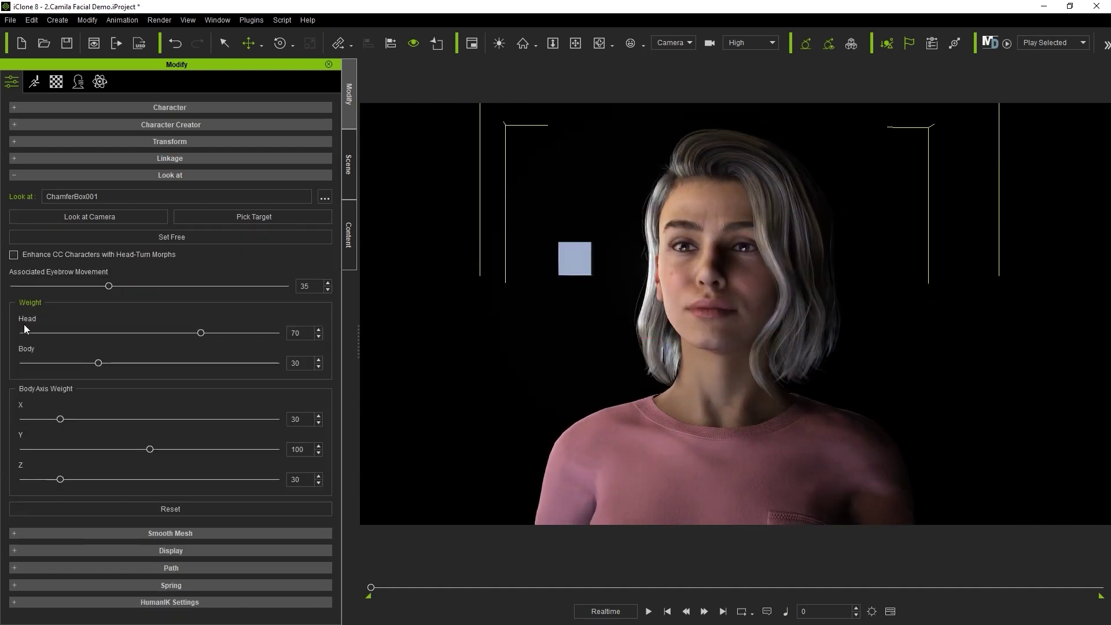
pyautogui.moveTo(202, 334)
pyautogui.mouseDown()
pyautogui.moveTo(278, 333)
pyautogui.moveTo(22, 333)
pyautogui.mouseUp()
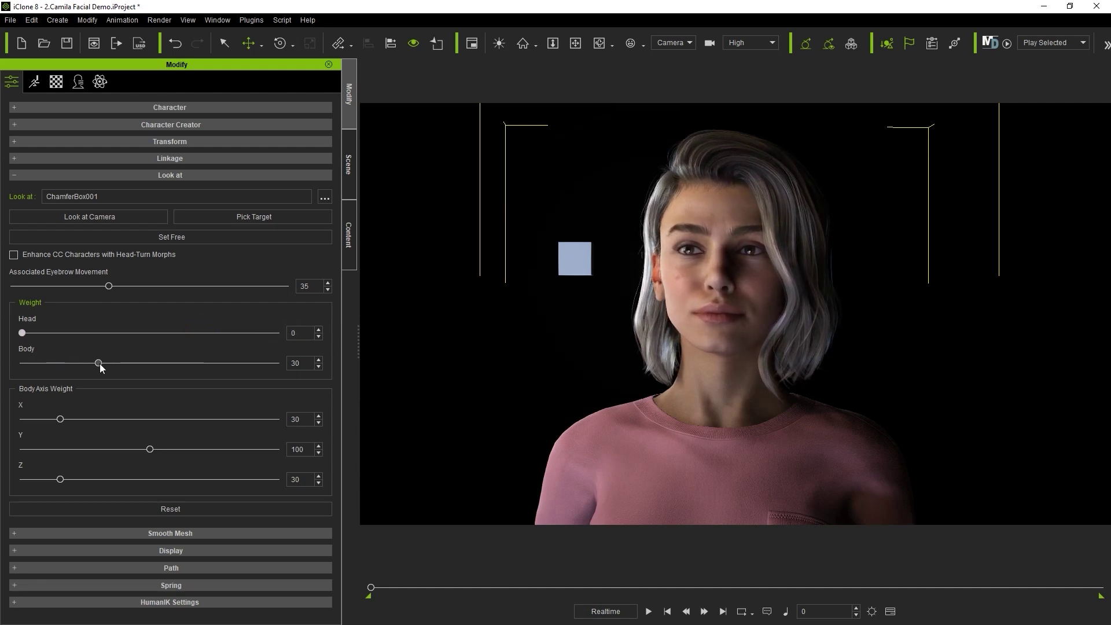
pyautogui.moveTo(99, 362)
pyautogui.mouseDown()
pyautogui.moveTo(278, 364)
pyautogui.moveTo(22, 364)
pyautogui.mouseUp()
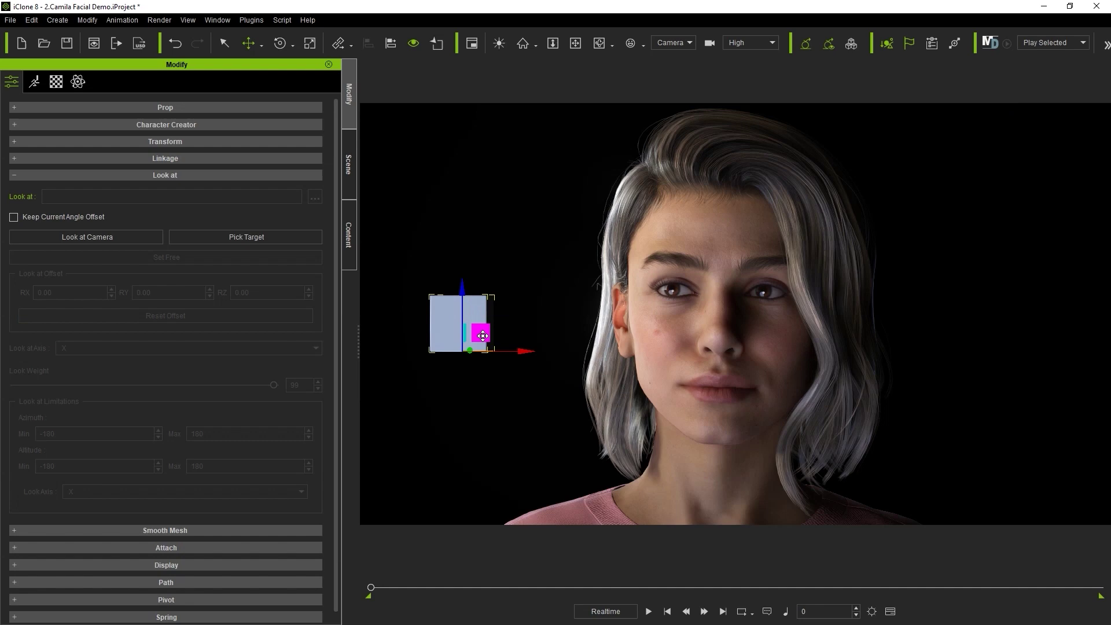
# Move the cube right, lower left, above and down the right side so only her eyes follow.
pyautogui.moveTo(482, 335)
pyautogui.mouseDown()
pyautogui.moveTo(662, 260)
pyautogui.moveTo(1066, 156)
pyautogui.moveTo(975, 329)
pyautogui.moveTo(894, 373)
pyautogui.mouseUp()
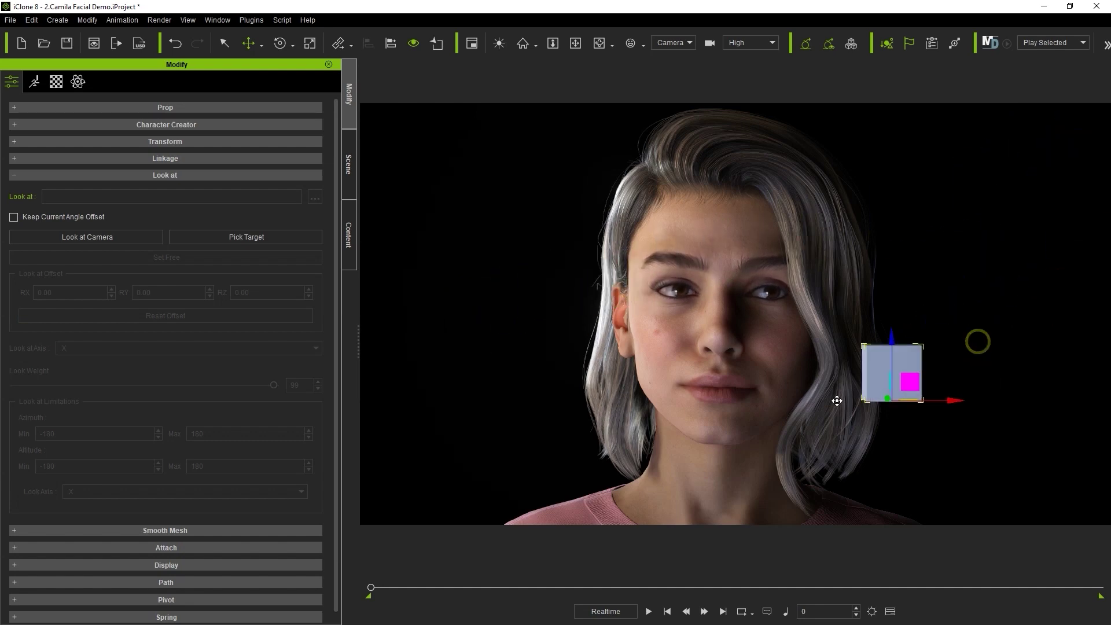
pyautogui.moveTo(836, 400); pyautogui.dragTo(353, 502)
pyautogui.moveTo(389, 282); pyautogui.dragTo(365, 3)
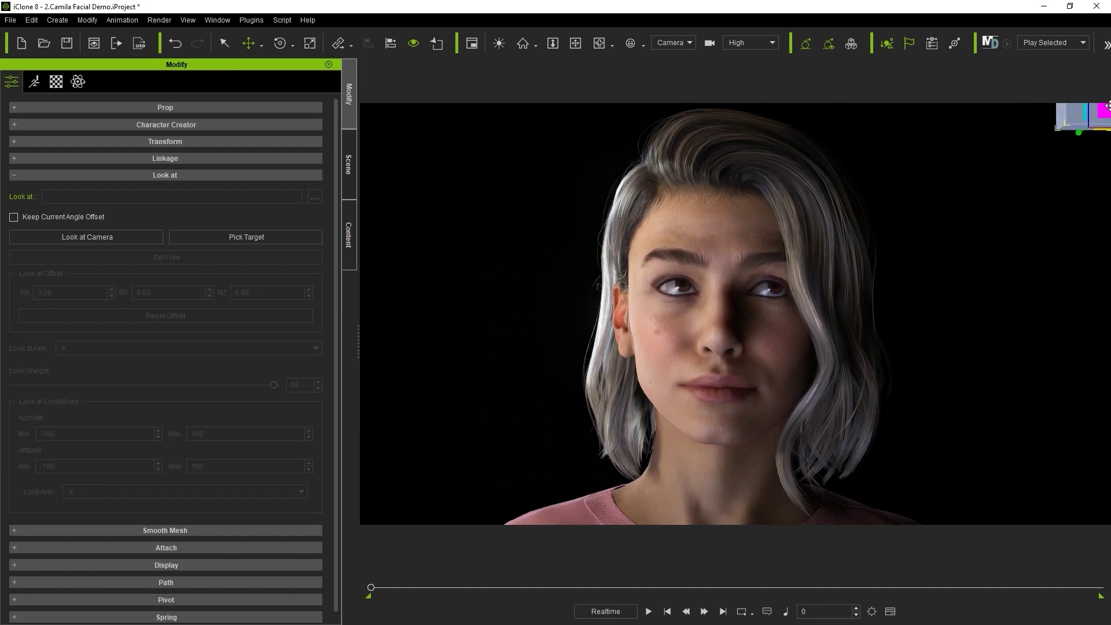
pyautogui.moveTo(1106, 104); pyautogui.dragTo(1016, 545)
# Set Associated Eyebrow Movement to 100 and Body weight 0, then move the cube around her face to test eyes and brows.
pyautogui.moveTo(687, 531); pyautogui.dragTo(566, 506)
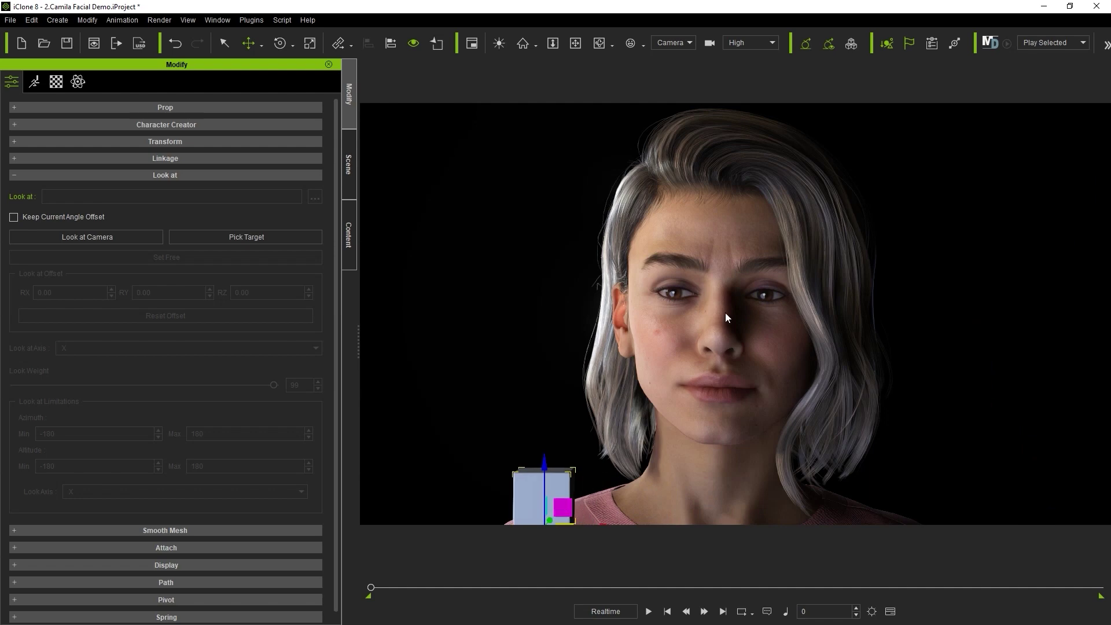
pyautogui.click(752, 291)
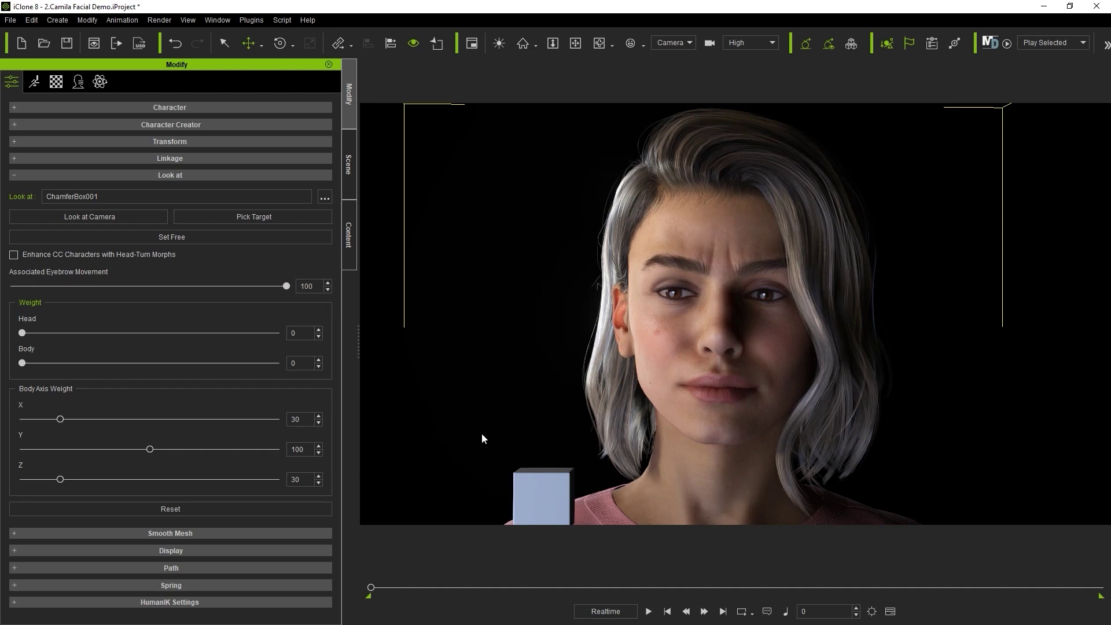
pyautogui.click(540, 497)
pyautogui.moveTo(540, 496)
pyautogui.mouseDown()
pyautogui.moveTo(383, 106)
pyautogui.moveTo(378, 61)
pyautogui.mouseUp()
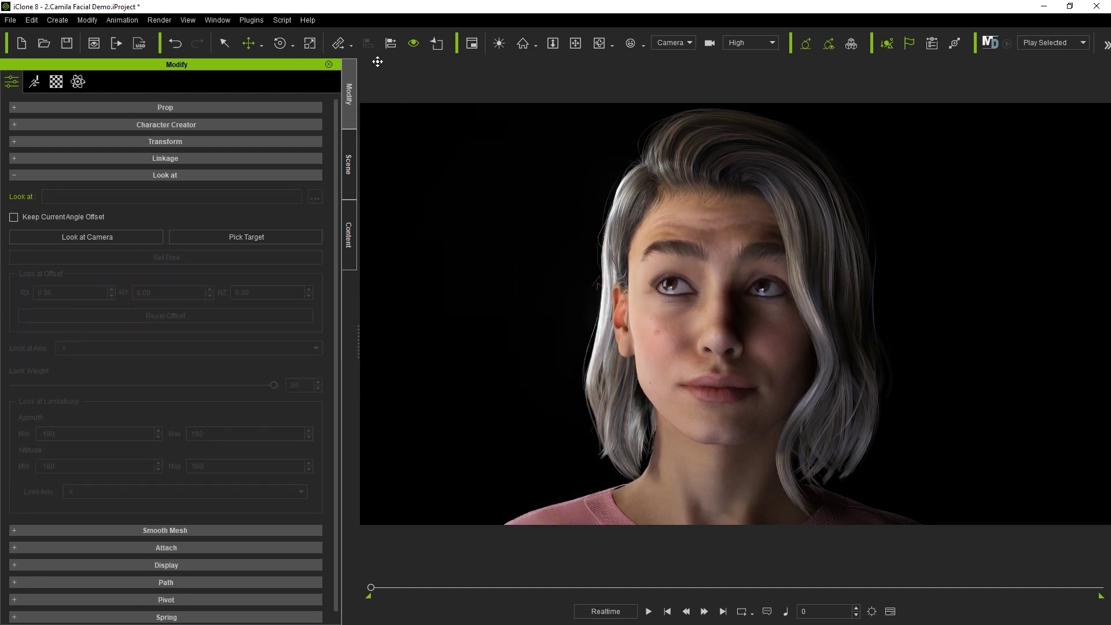
pyautogui.moveTo(408, 113)
pyautogui.mouseDown()
pyautogui.moveTo(721, 241)
pyautogui.moveTo(426, 382)
pyautogui.moveTo(674, 512)
pyautogui.mouseUp()
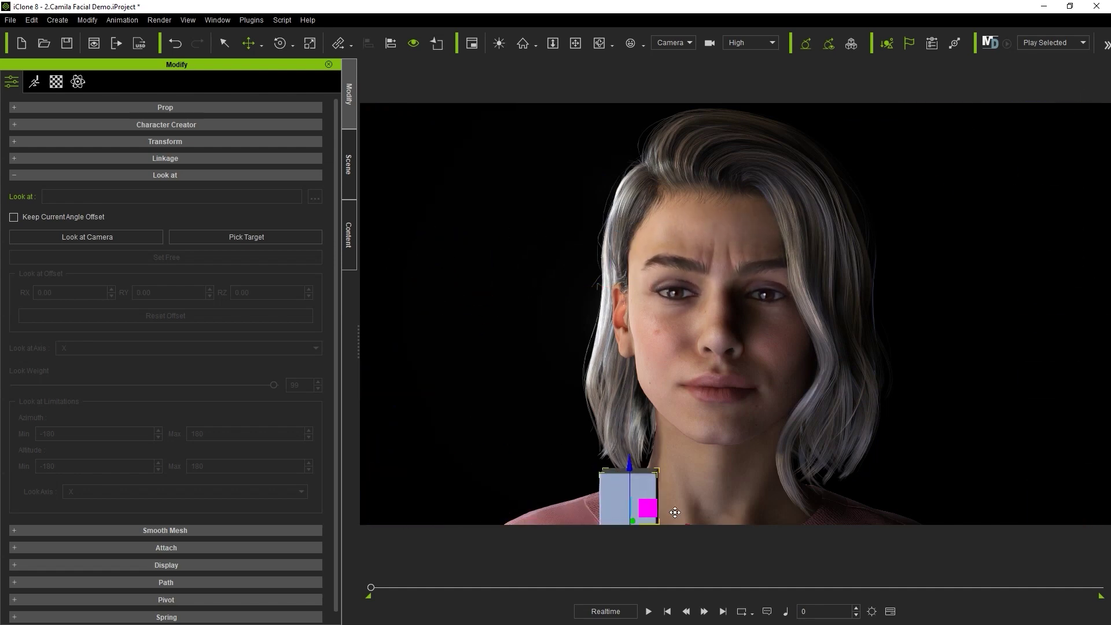
pyautogui.moveTo(894, 500)
pyautogui.mouseDown()
pyautogui.moveTo(599, 356)
pyautogui.moveTo(451, 486)
pyautogui.moveTo(512, 330)
pyautogui.mouseUp()
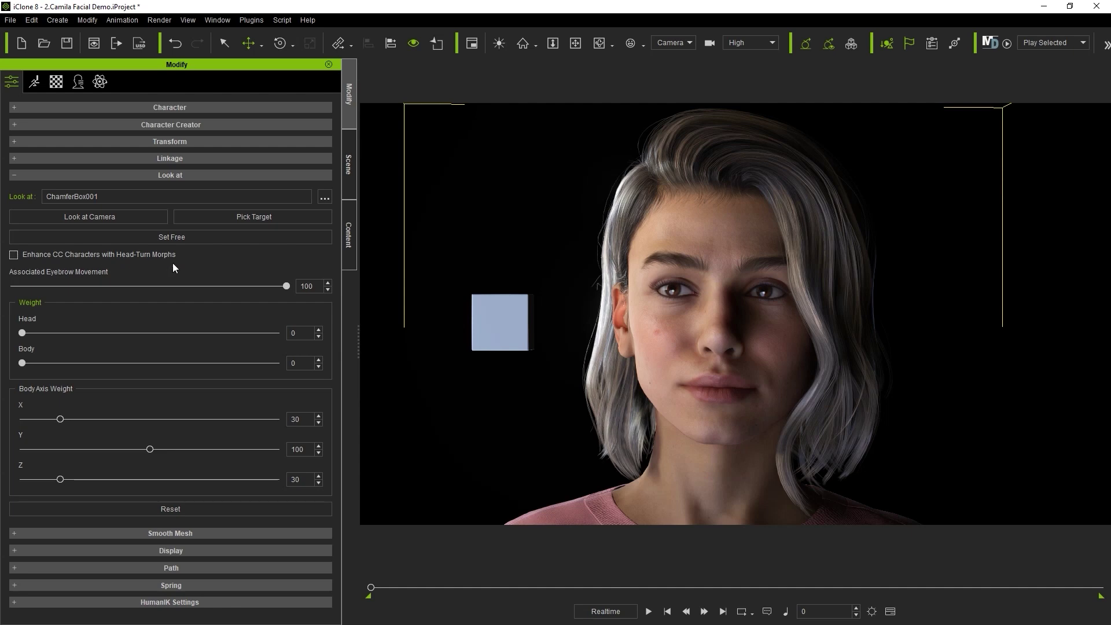
# Set her free from the cube target and bring up the Face Key head morph sliders.
pyautogui.click(172, 237)
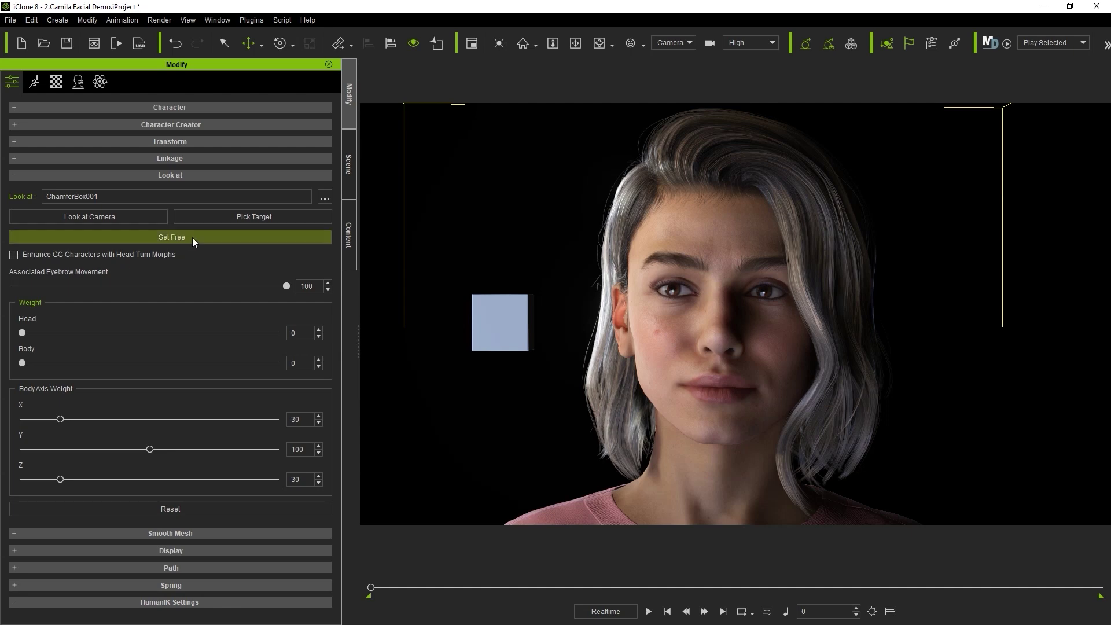
pyautogui.click(129, 24)
pyautogui.click(176, 69)
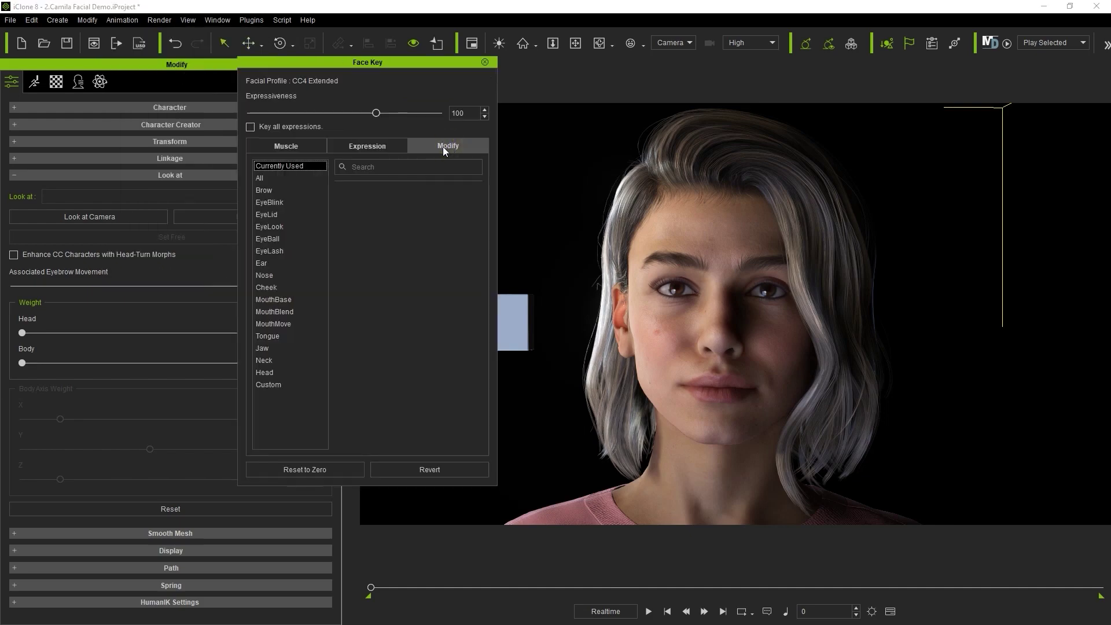
pyautogui.click(265, 372)
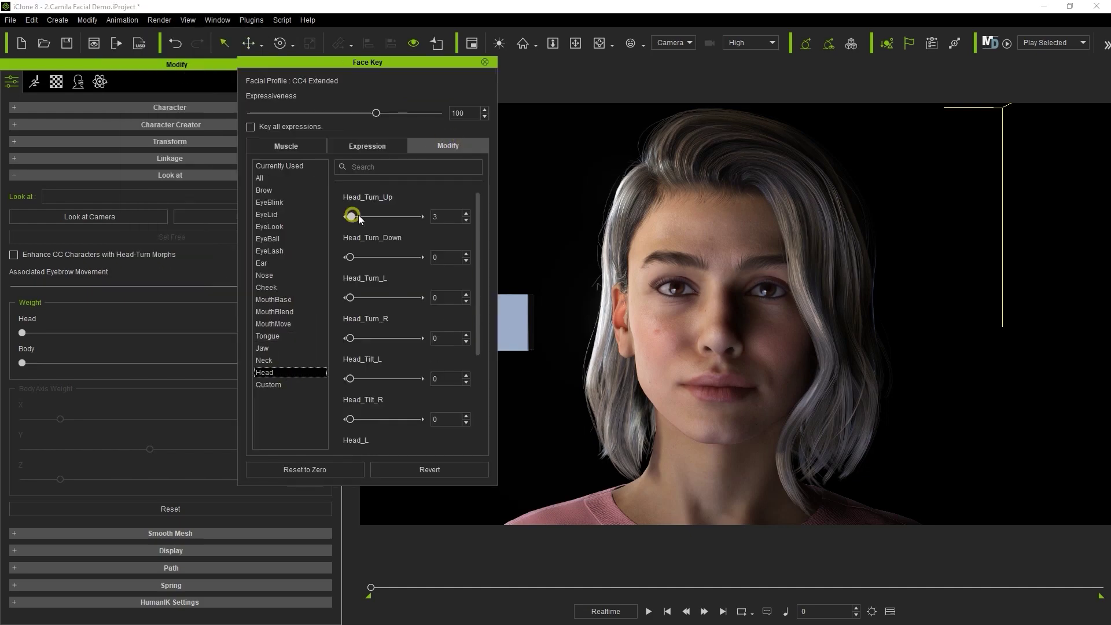
# Try the Head_Turn up, down and left morph sliders, undoing each with Ctrl+Z.
pyautogui.moveTo(348, 216); pyautogui.dragTo(419, 216)
pyautogui.hotkey('ctrl', 'z')
pyautogui.moveTo(350, 257); pyautogui.dragTo(419, 257)
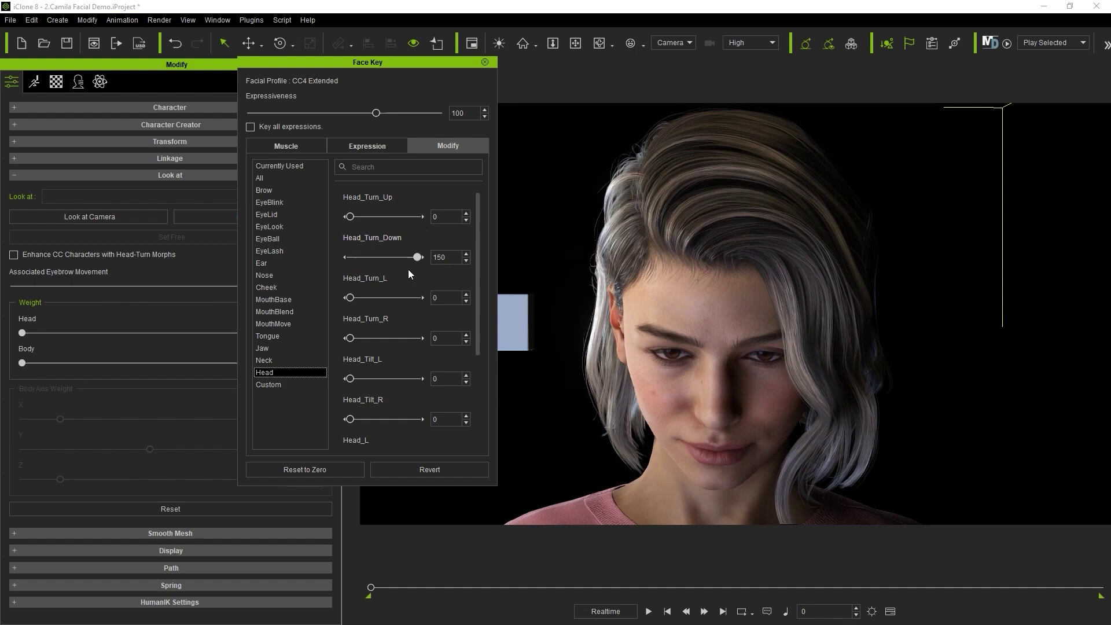
pyautogui.hotkey('ctrl', 'z')
pyautogui.moveTo(349, 298); pyautogui.dragTo(418, 297)
pyautogui.hotkey('ctrl', 'z')
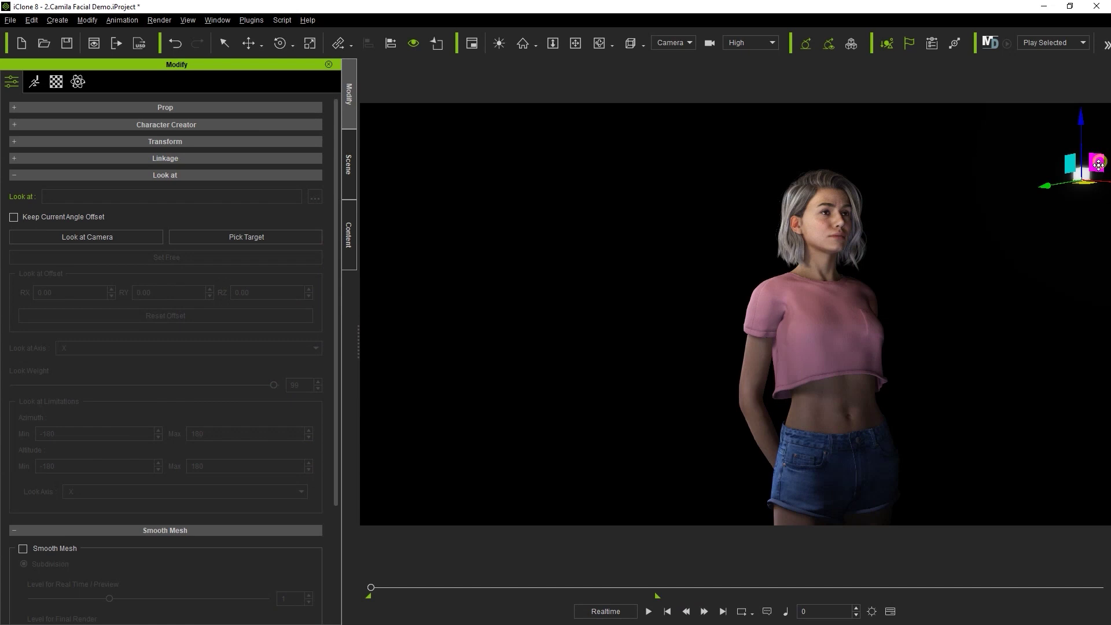
# Move the cube upper left, select the woman and test her Body weight slider, settling it back at 30.
pyautogui.moveTo(1098, 164); pyautogui.dragTo(503, 181)
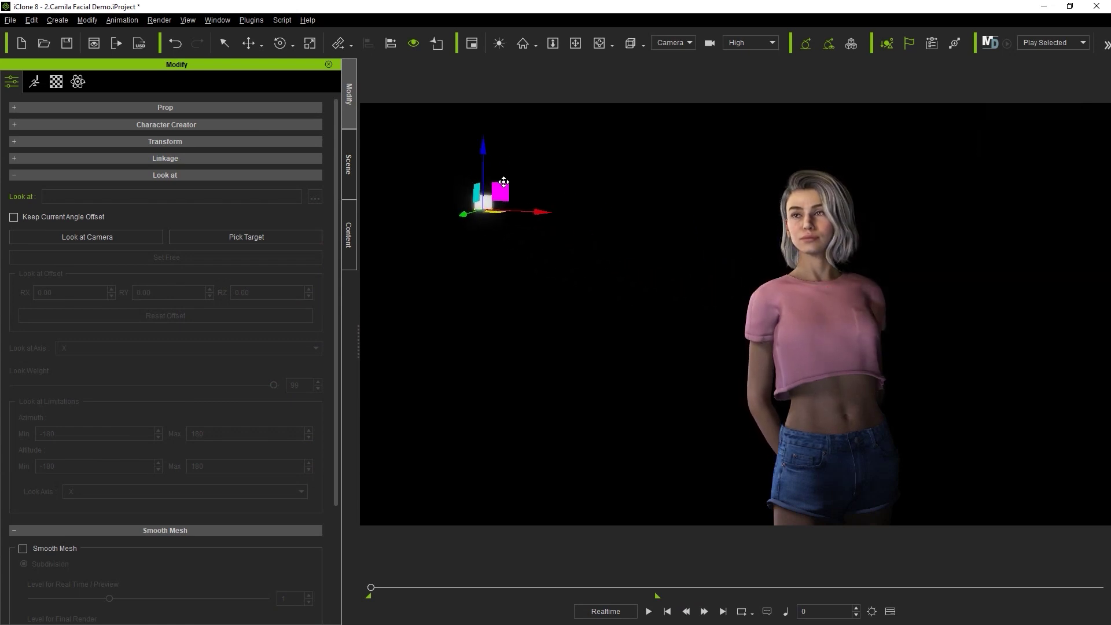
pyautogui.click(834, 237)
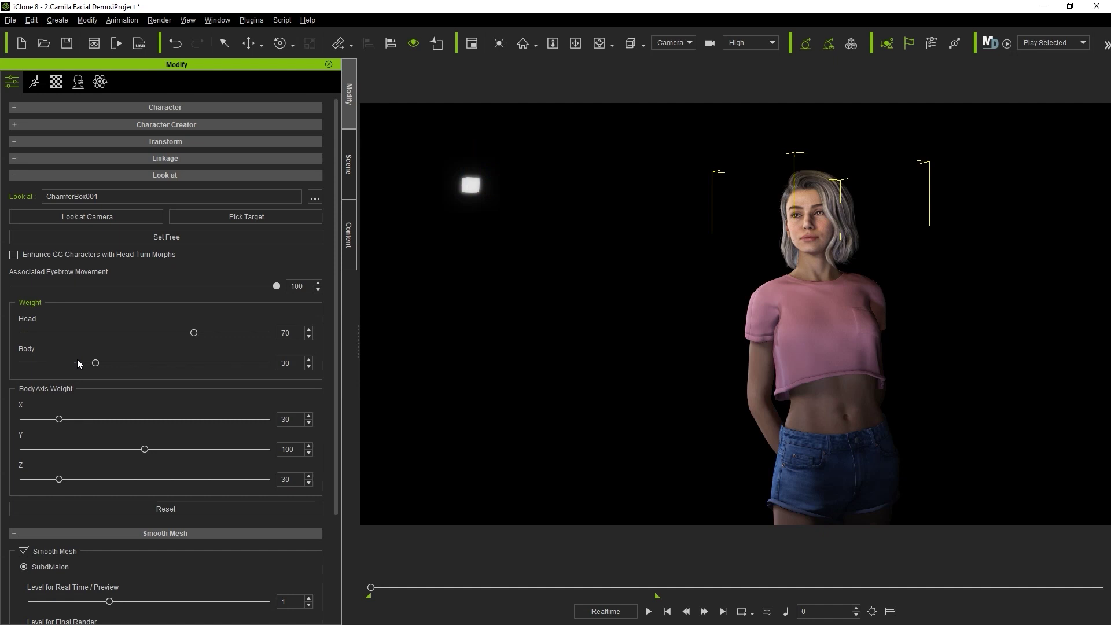
pyautogui.moveTo(105, 364); pyautogui.dragTo(228, 363)
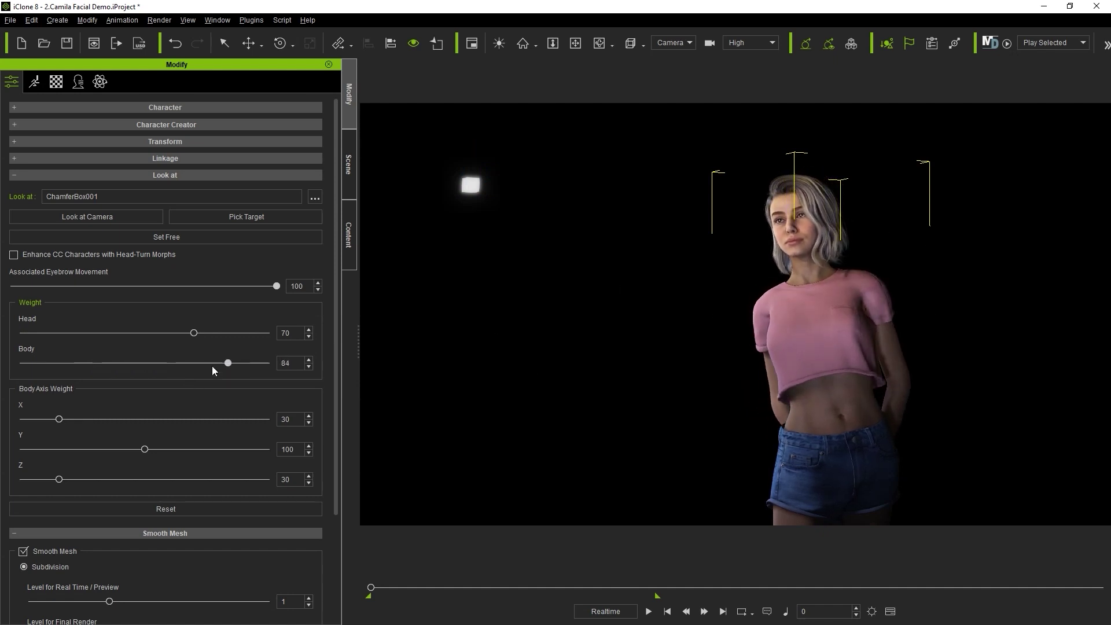
pyautogui.moveTo(228, 363); pyautogui.dragTo(111, 363)
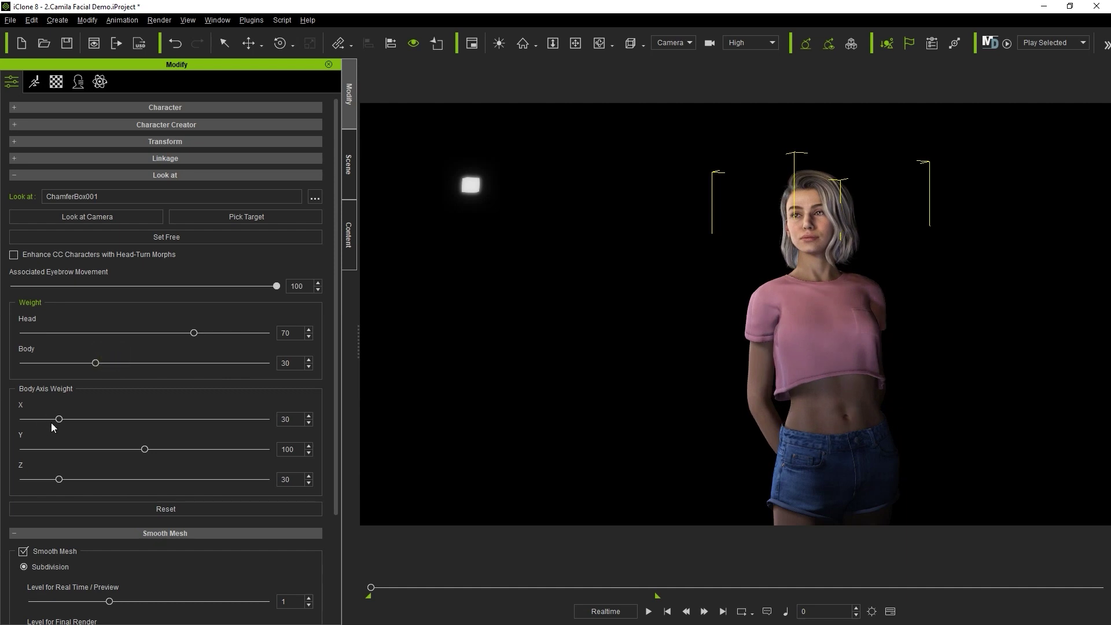
# Set her body axis weights to X 55, Y 123 and Z 81.
pyautogui.moveTo(59, 419); pyautogui.dragTo(91, 419)
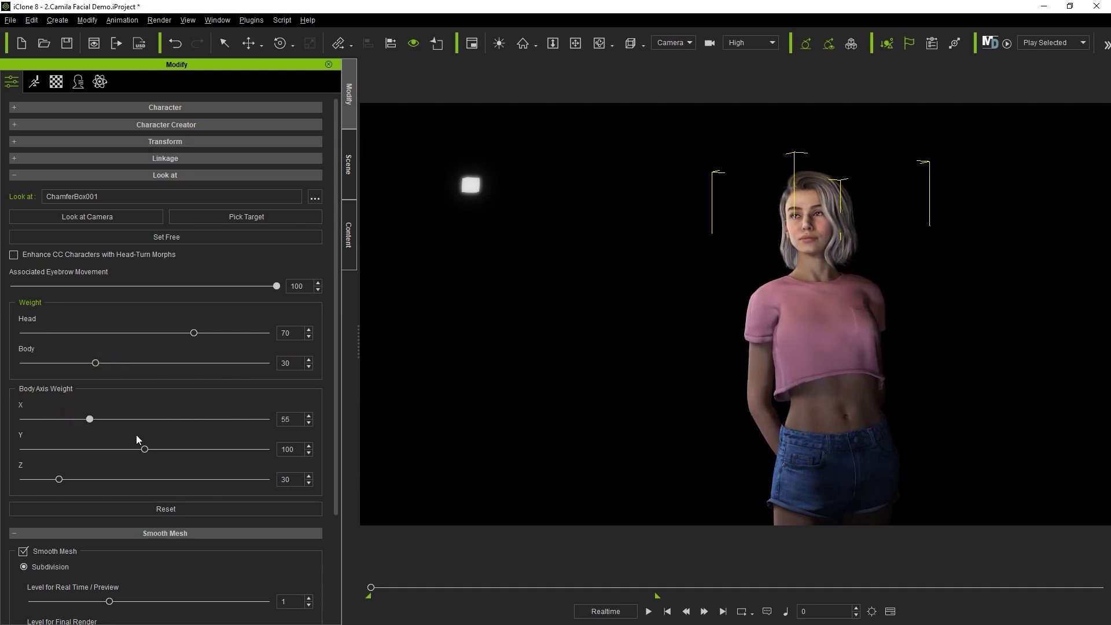
pyautogui.moveTo(145, 449)
pyautogui.mouseDown()
pyautogui.moveTo(273, 450)
pyautogui.moveTo(29, 449)
pyautogui.moveTo(268, 449)
pyautogui.mouseUp()
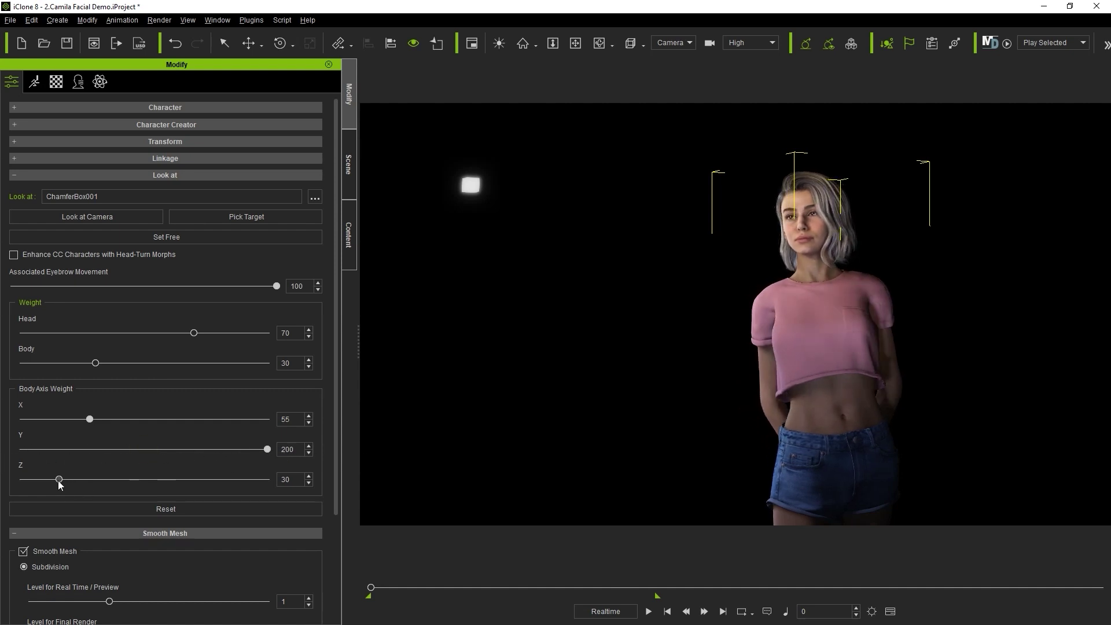
pyautogui.moveTo(59, 479)
pyautogui.mouseDown()
pyautogui.moveTo(265, 480)
pyautogui.moveTo(122, 479)
pyautogui.mouseUp()
pyautogui.moveTo(267, 450); pyautogui.dragTo(121, 450)
# Set Body weight to 100 and body axis X to 0, then play the guitar project's animation.
pyautogui.moveTo(95, 363); pyautogui.dragTo(267, 362)
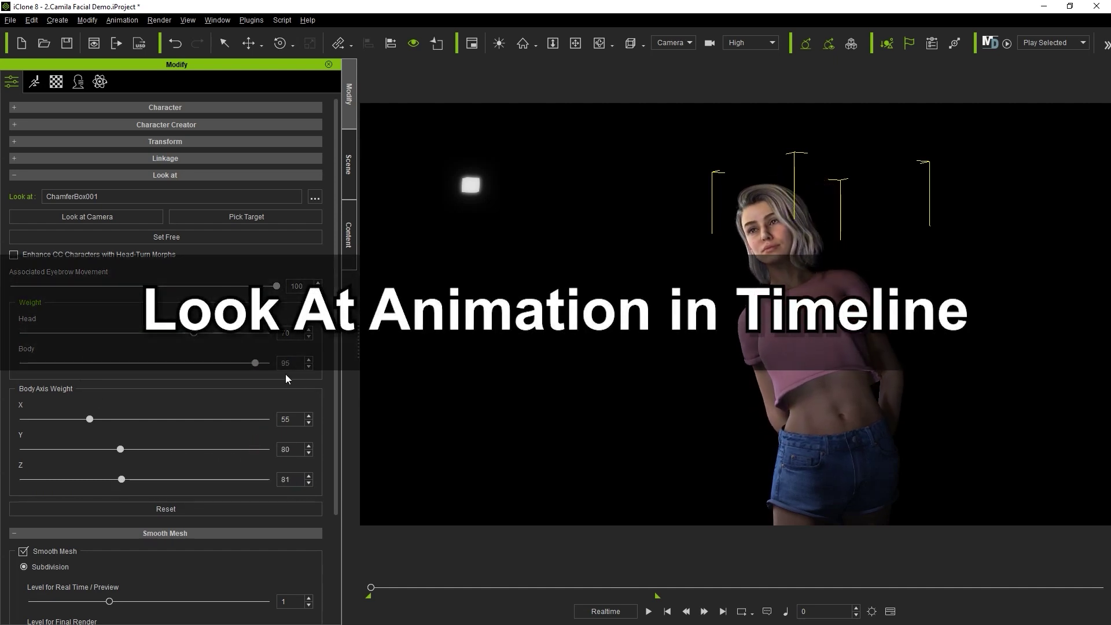
pyautogui.moveTo(89, 419)
pyautogui.mouseDown()
pyautogui.moveTo(155, 419)
pyautogui.moveTo(17, 419)
pyautogui.mouseUp()
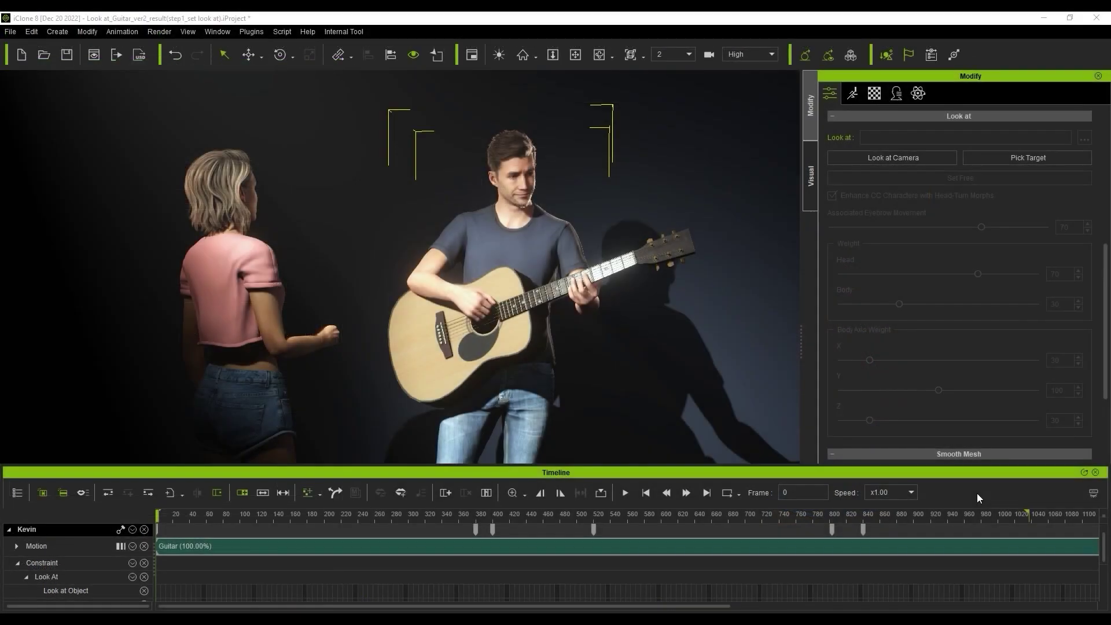
pyautogui.press('space')
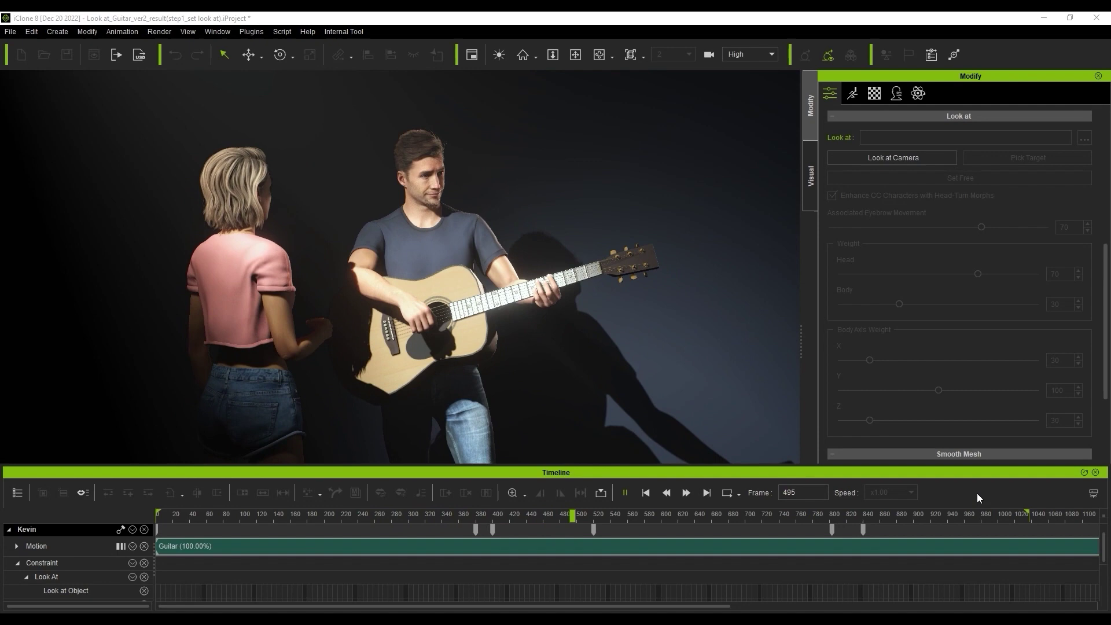
# Stop playback and set Kevin's head as Camila's look-at target.
pyautogui.press('space')
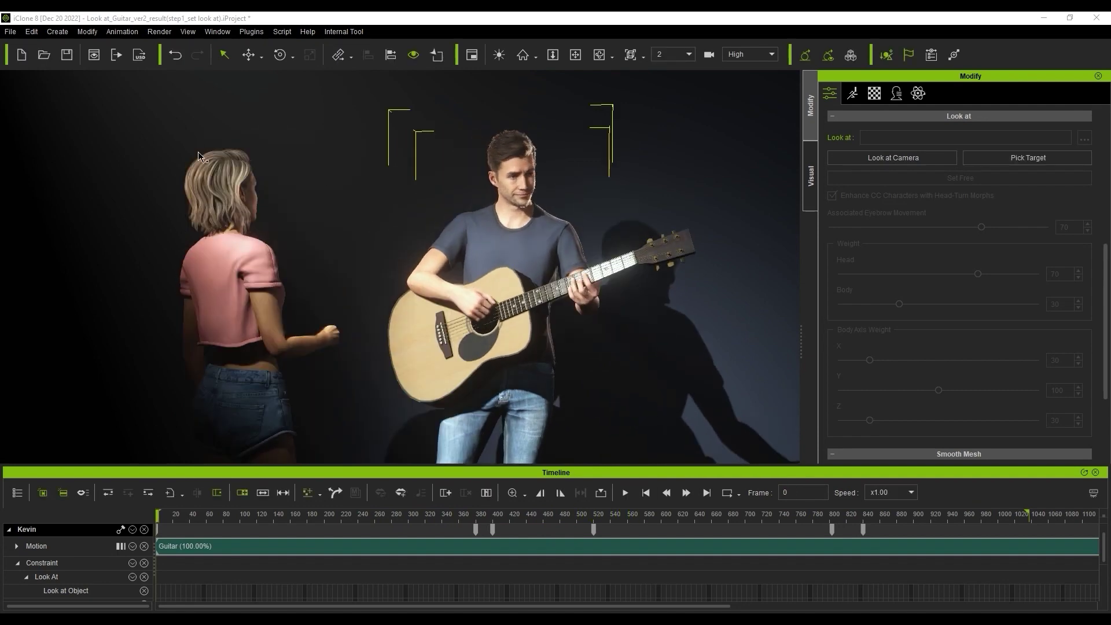
pyautogui.click(228, 222)
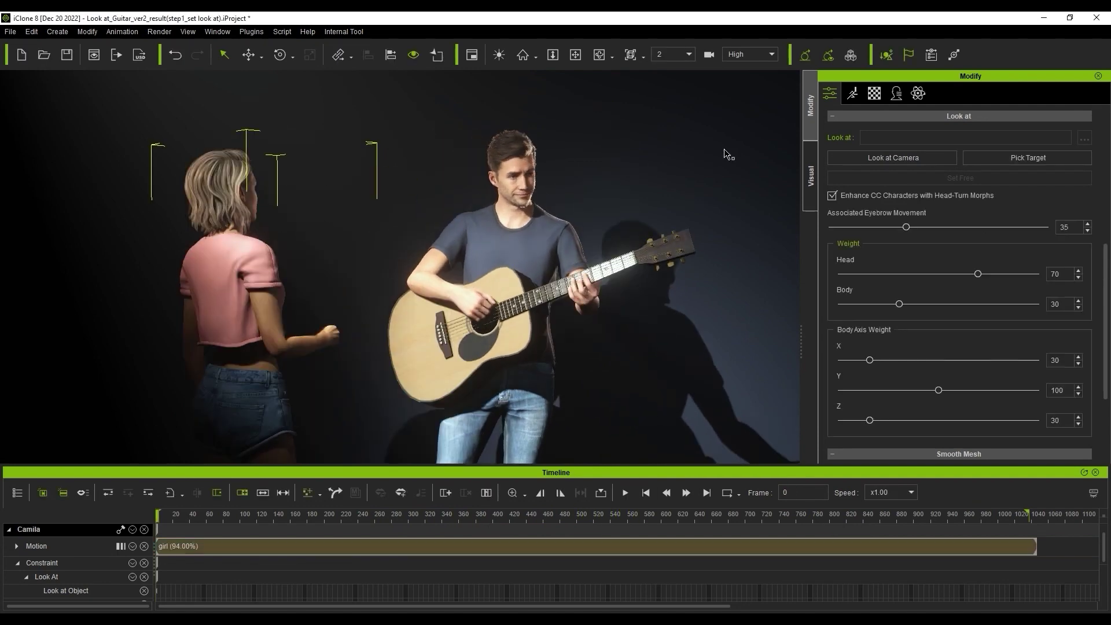
pyautogui.click(504, 191)
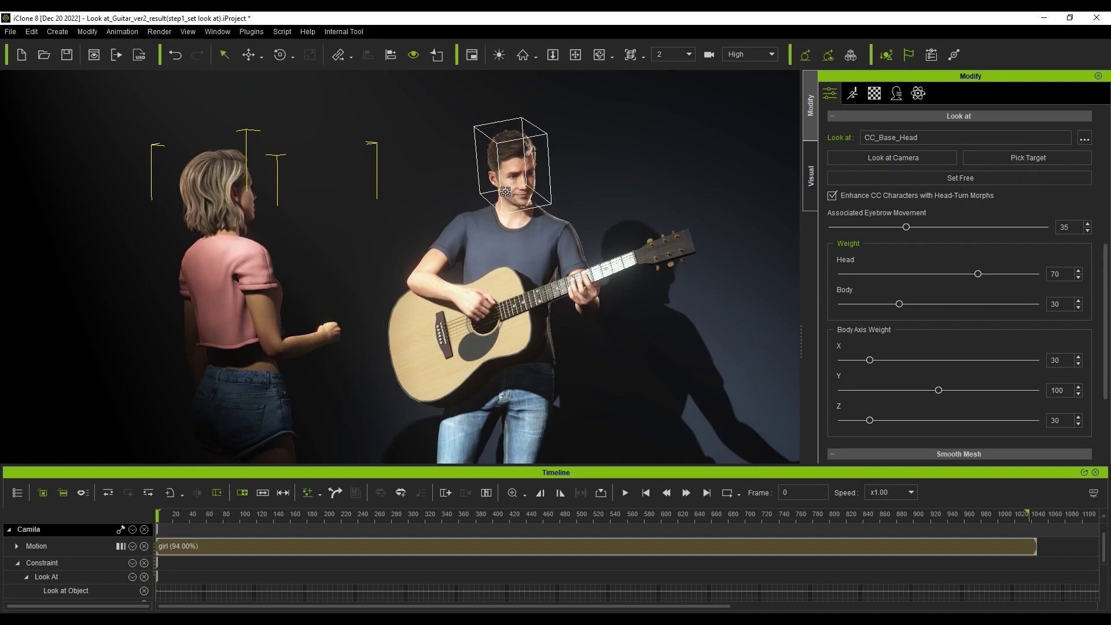
# Give her Head and Body weight 100, body axis X 0 and Z 100, then scrub to preview.
pyautogui.moveTo(899, 304); pyautogui.dragTo(1037, 304)
pyautogui.moveTo(869, 359); pyautogui.dragTo(838, 360)
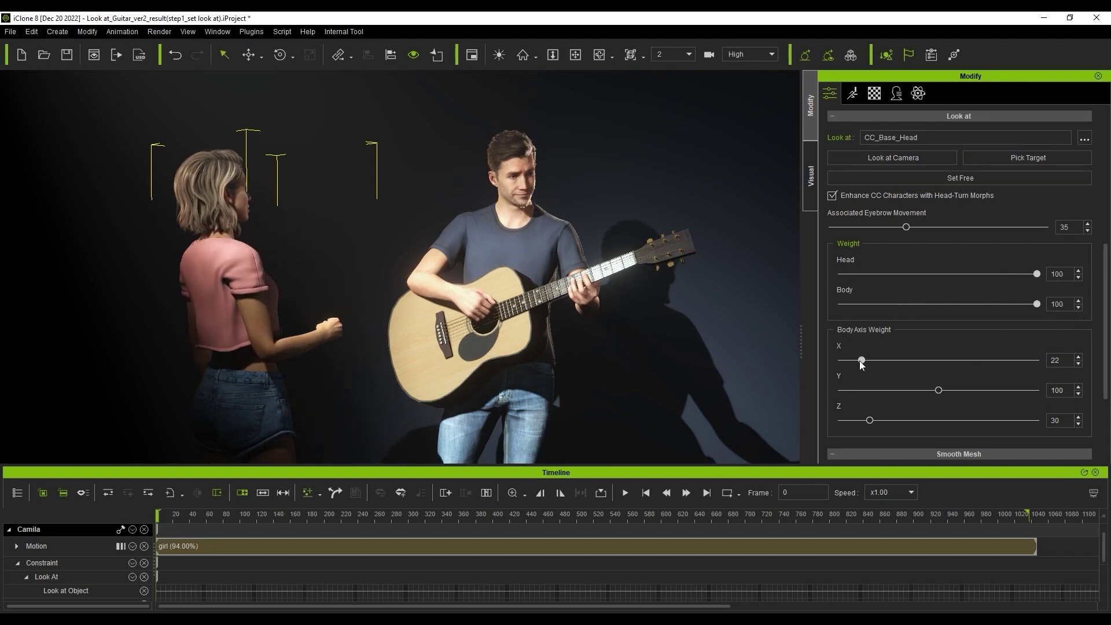
pyautogui.moveTo(869, 420); pyautogui.dragTo(929, 420)
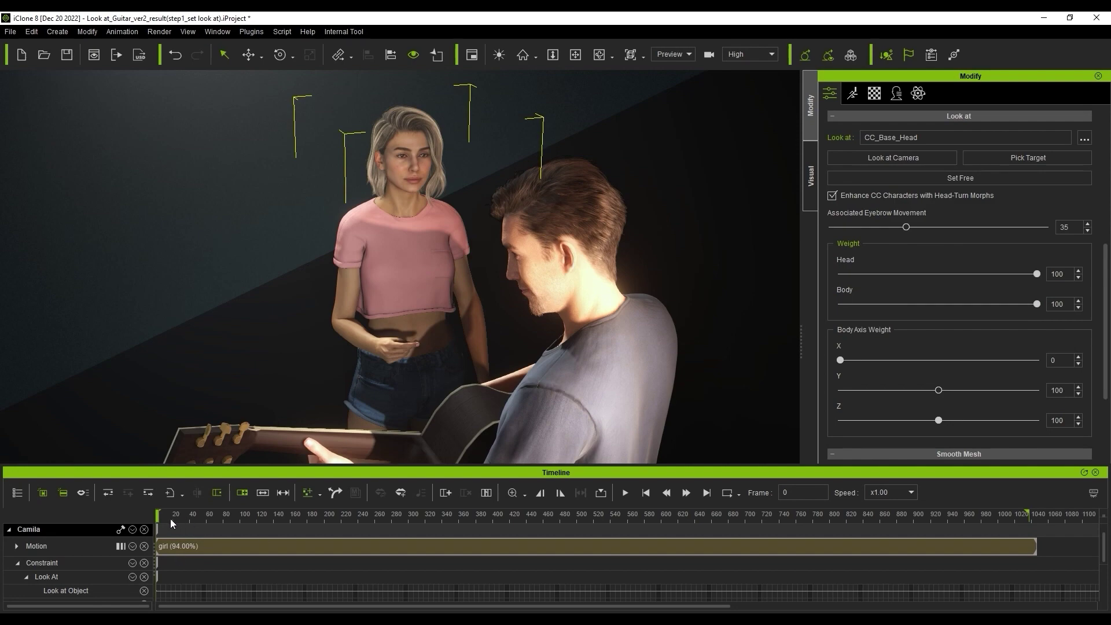
pyautogui.moveTo(171, 516); pyautogui.dragTo(467, 510)
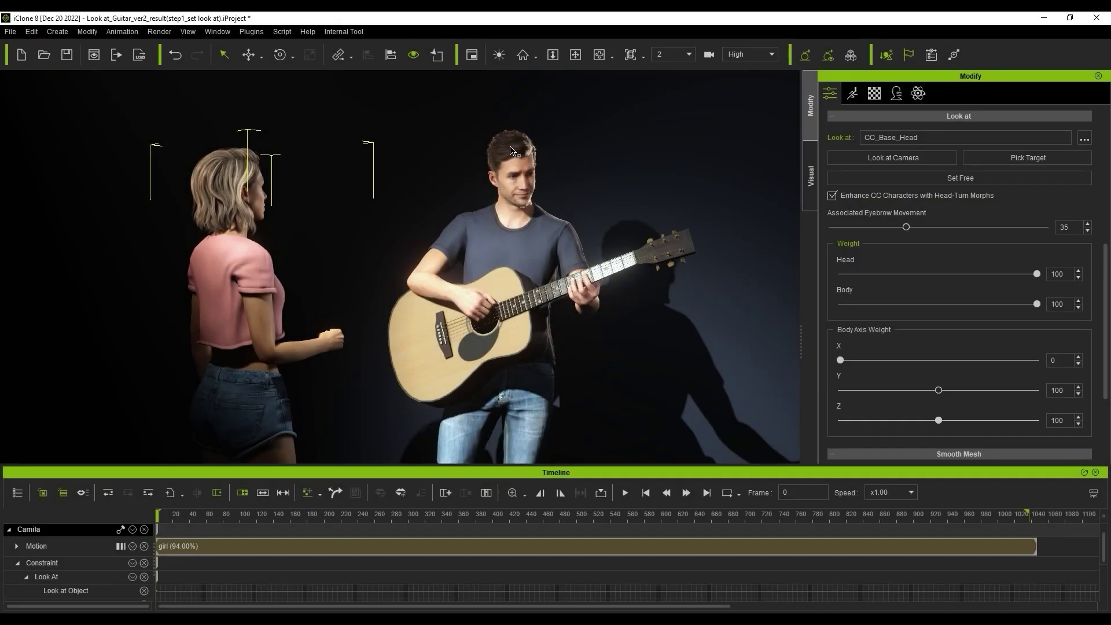
# Select Kevin, scrub to frame 280 and set Camila's head as his look-at target.
pyautogui.click(522, 216)
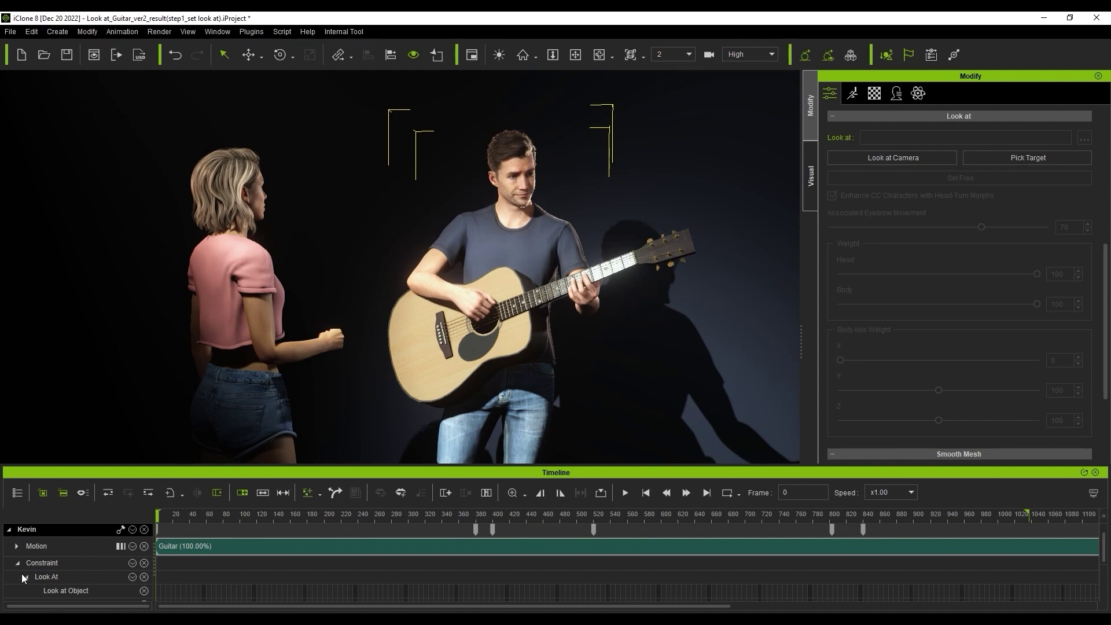
pyautogui.scroll(-2, 244, 548)
pyautogui.moveTo(198, 515); pyautogui.dragTo(237, 520)
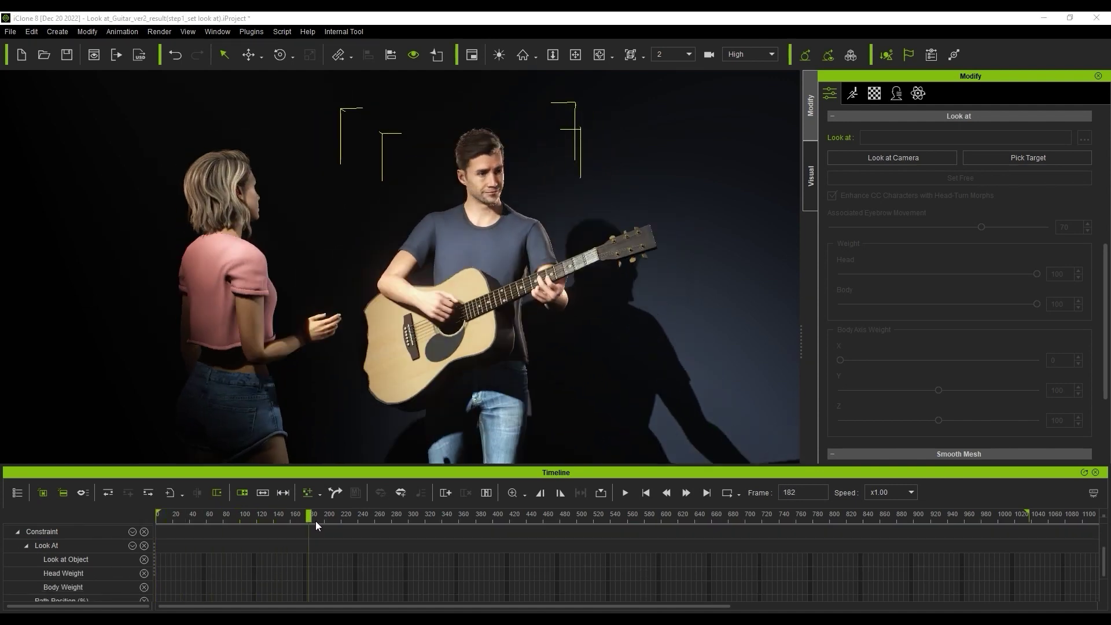
pyautogui.moveTo(315, 521); pyautogui.dragTo(392, 522)
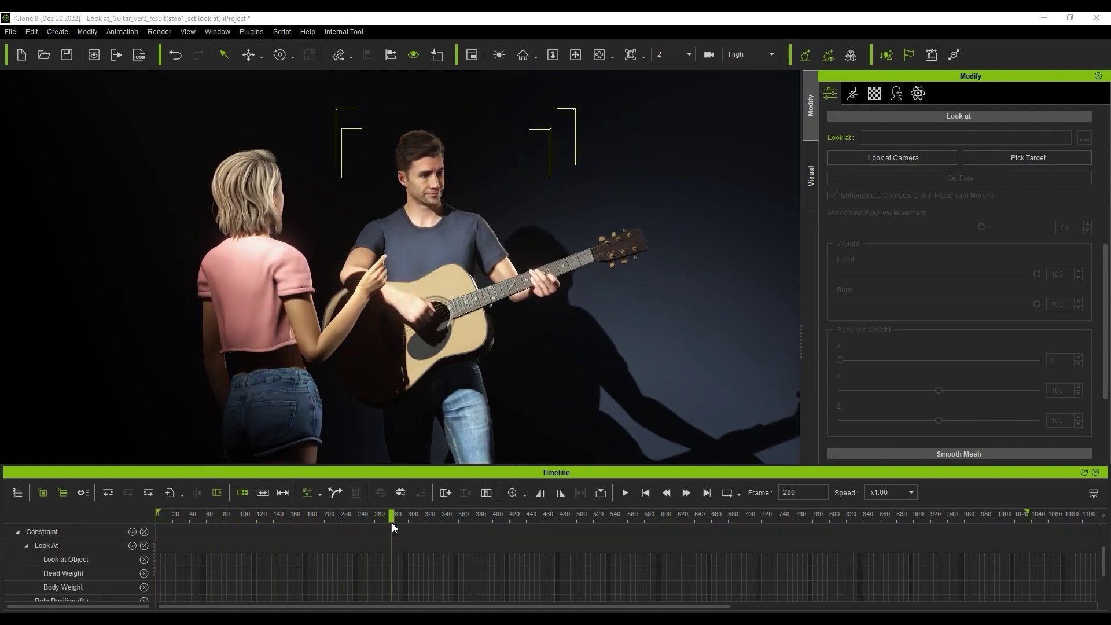
pyautogui.click(273, 202)
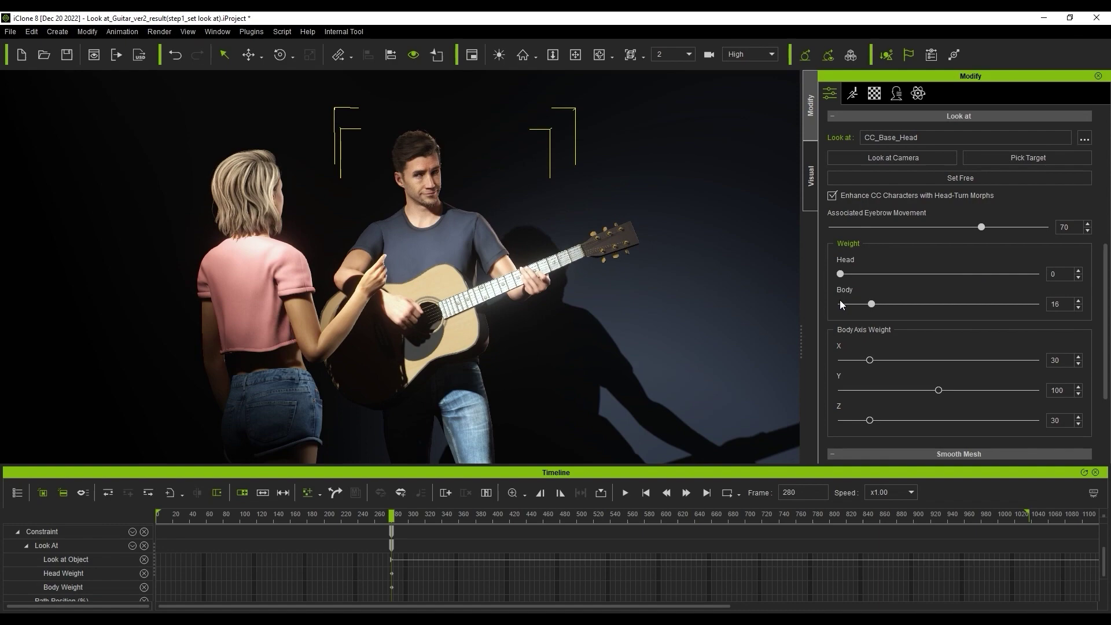
pyautogui.scroll(5, 734, 291)
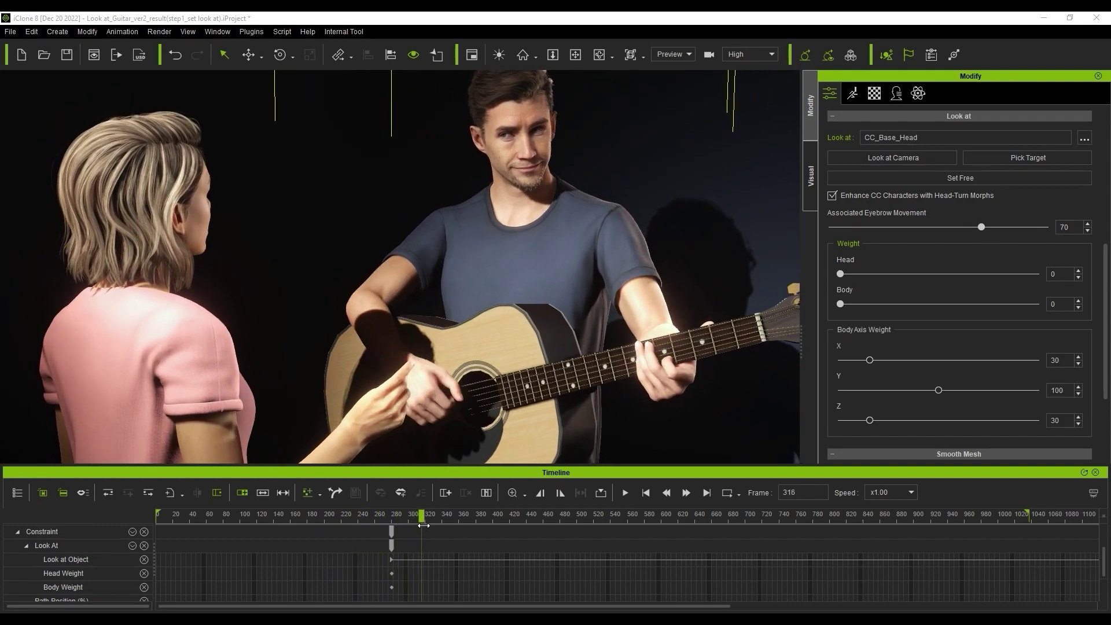
# Scrub around frames 330-400 and select the Body Weight key at frame 330 to key his look-at weights.
pyautogui.moveTo(436, 529)
pyautogui.mouseDown()
pyautogui.moveTo(484, 536)
pyautogui.moveTo(485, 521)
pyautogui.mouseUp()
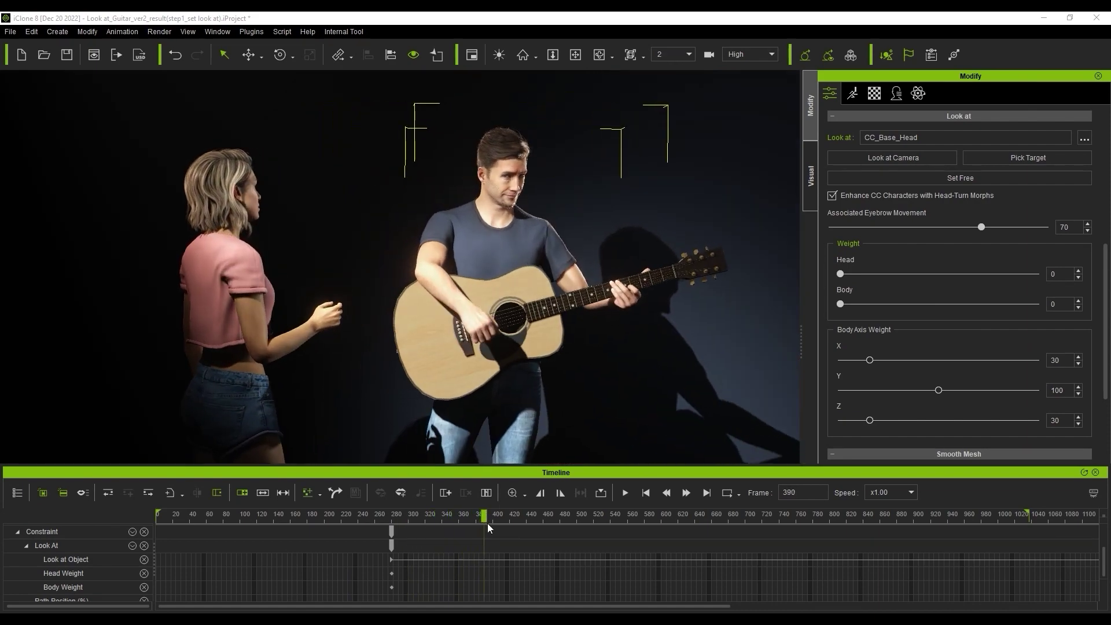
pyautogui.scroll(3, 483, 521)
pyautogui.moveTo(484, 521); pyautogui.dragTo(385, 533)
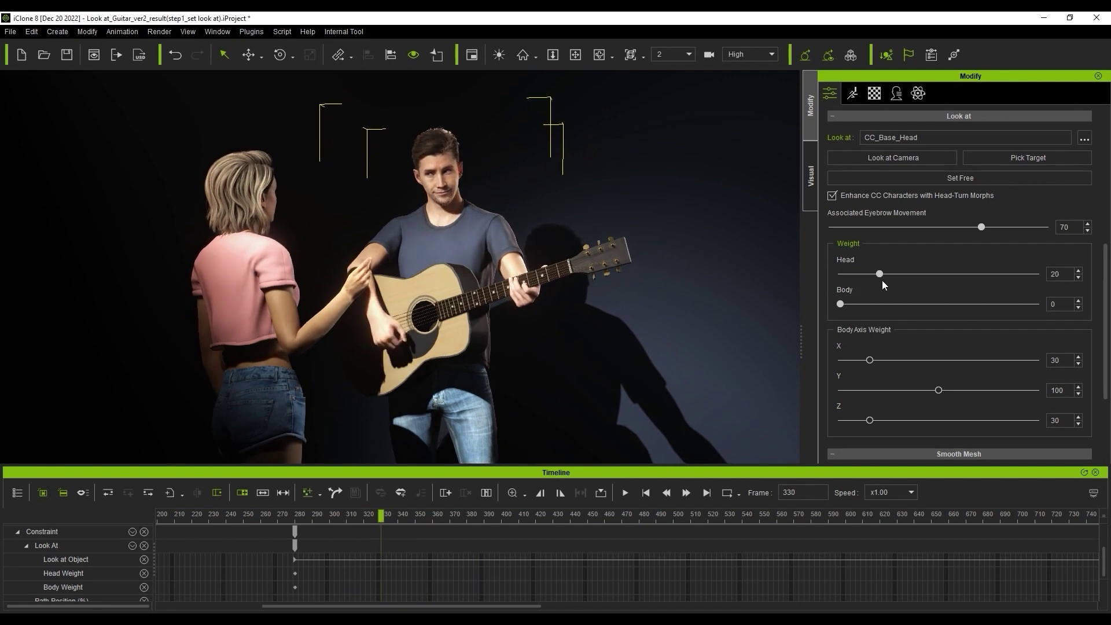
pyautogui.moveTo(385, 519); pyautogui.dragTo(422, 524)
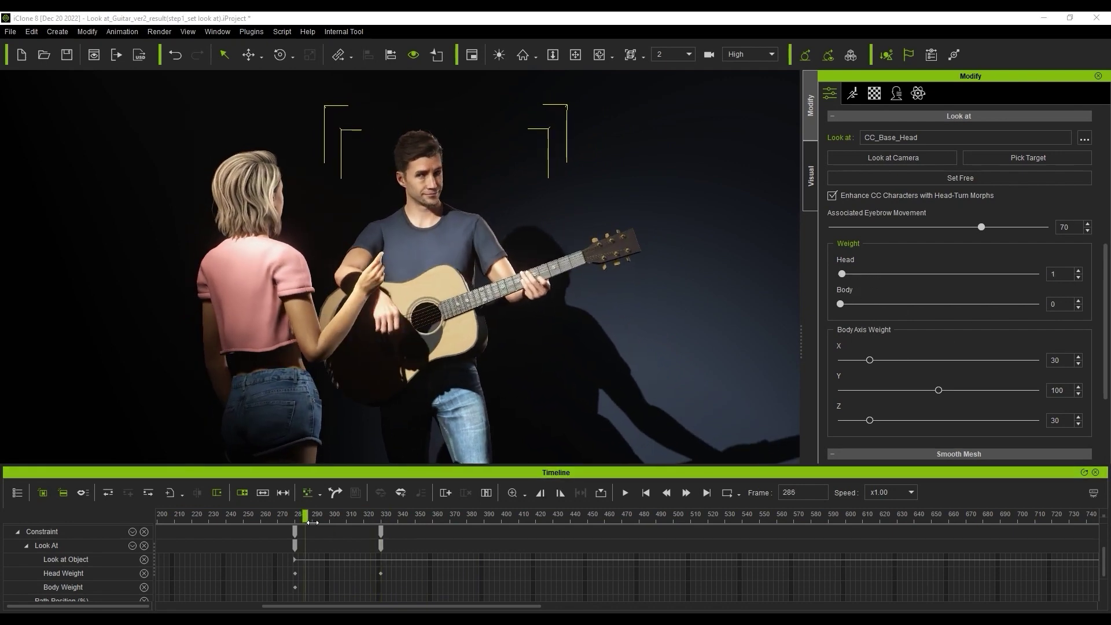
pyautogui.scroll(2, 384, 594)
pyautogui.click(383, 588)
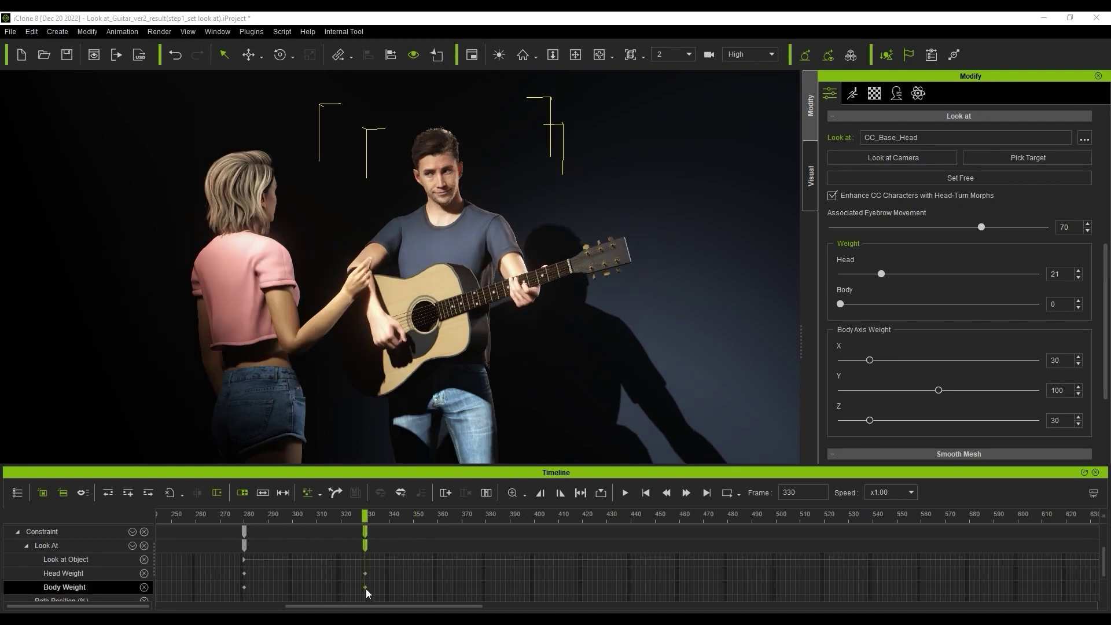
pyautogui.moveTo(375, 515); pyautogui.dragTo(534, 517)
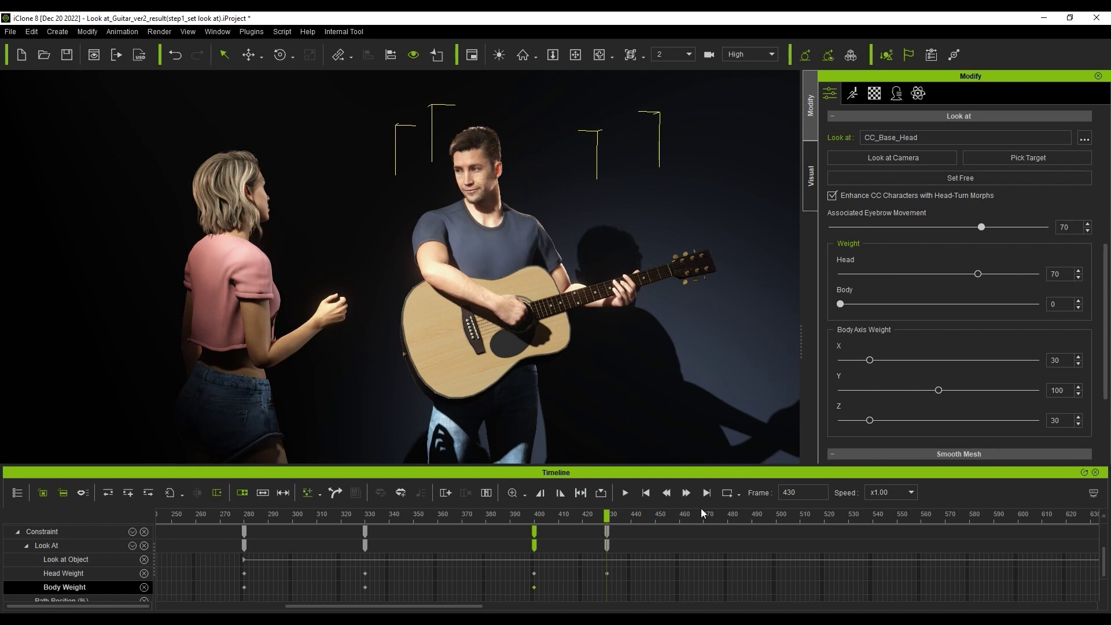
# Scrub the timeline between frames 500 and 530 to review the head and body weight blends.
pyautogui.moveTo(614, 515)
pyautogui.mouseDown()
pyautogui.moveTo(476, 517)
pyautogui.moveTo(779, 548)
pyautogui.mouseUp()
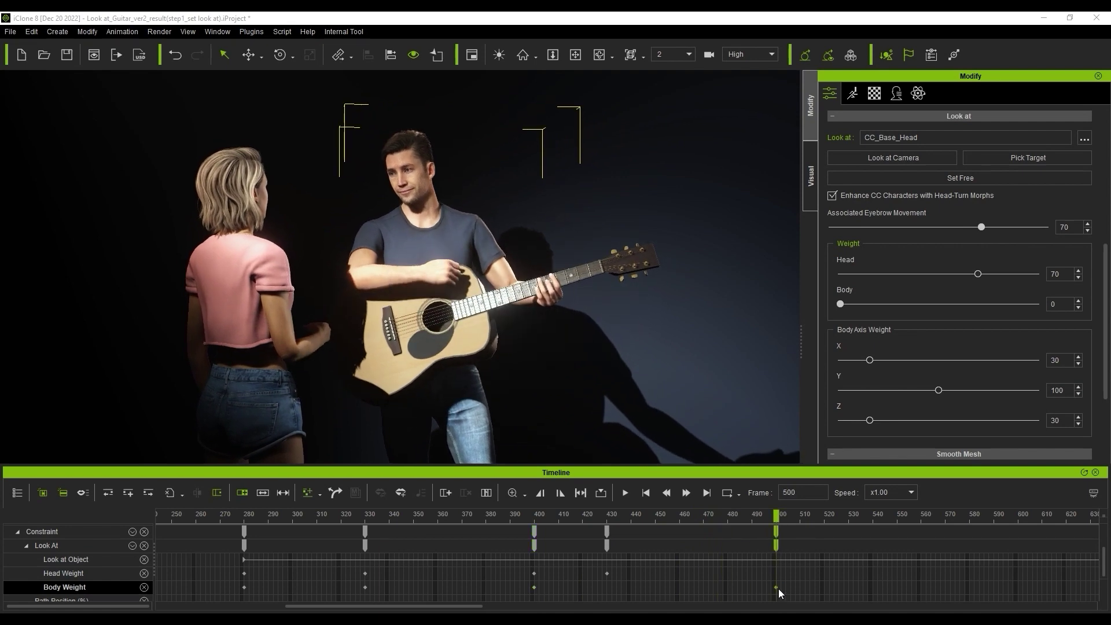
pyautogui.moveTo(781, 518); pyautogui.dragTo(850, 523)
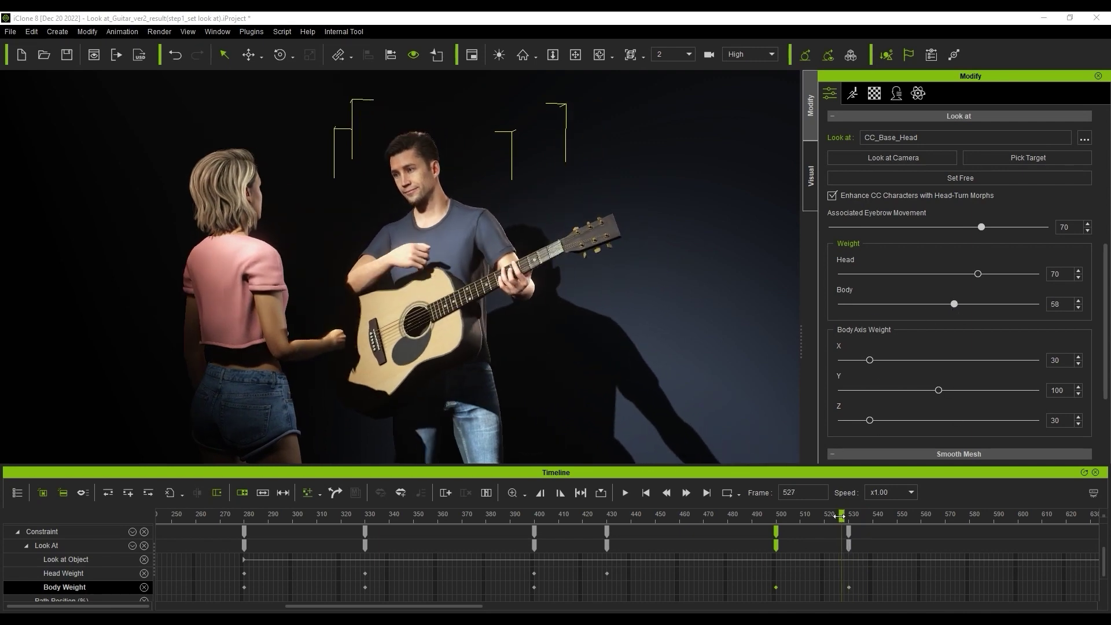
pyautogui.moveTo(841, 516); pyautogui.dragTo(701, 529)
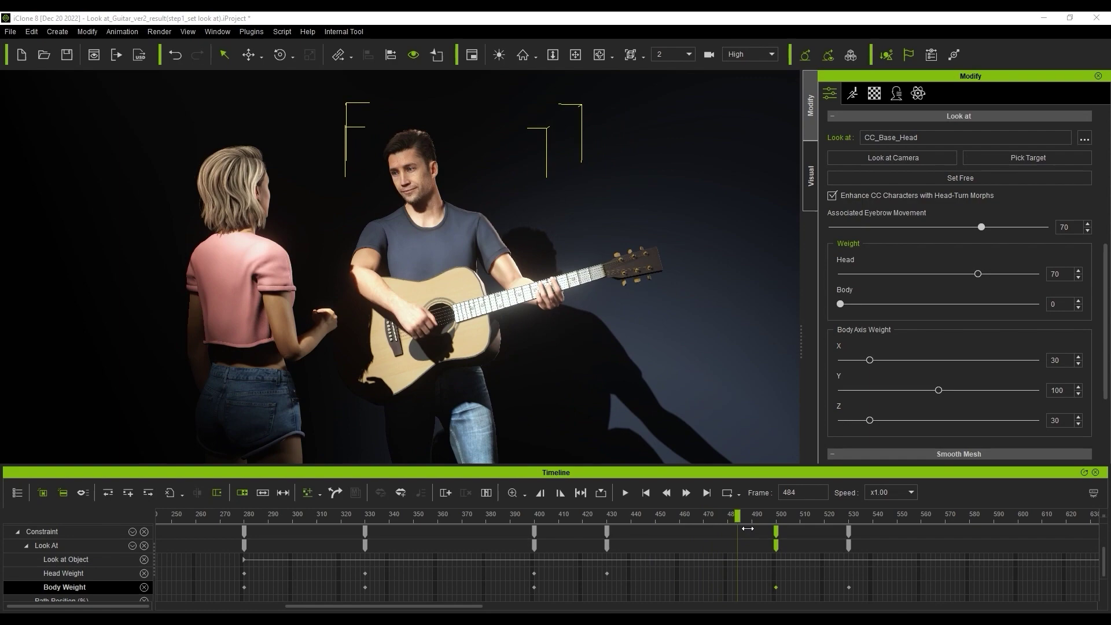